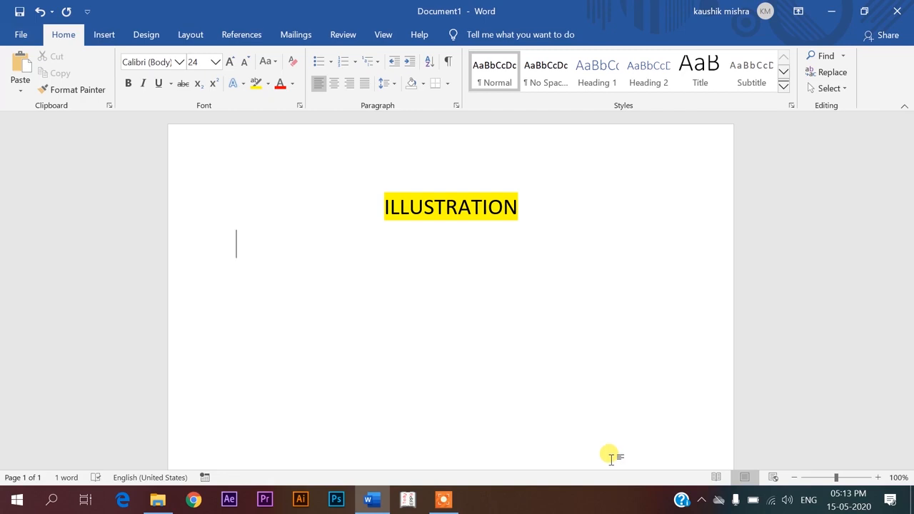
click(111, 35)
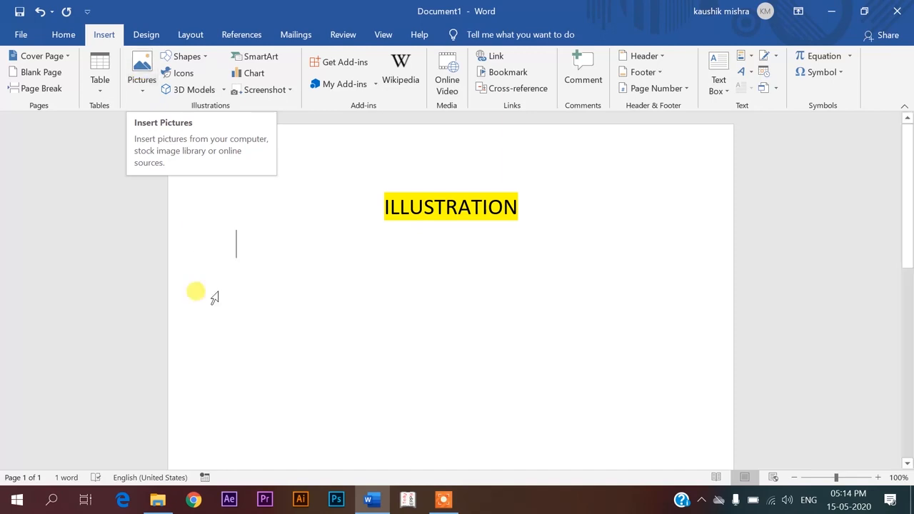
click(139, 92)
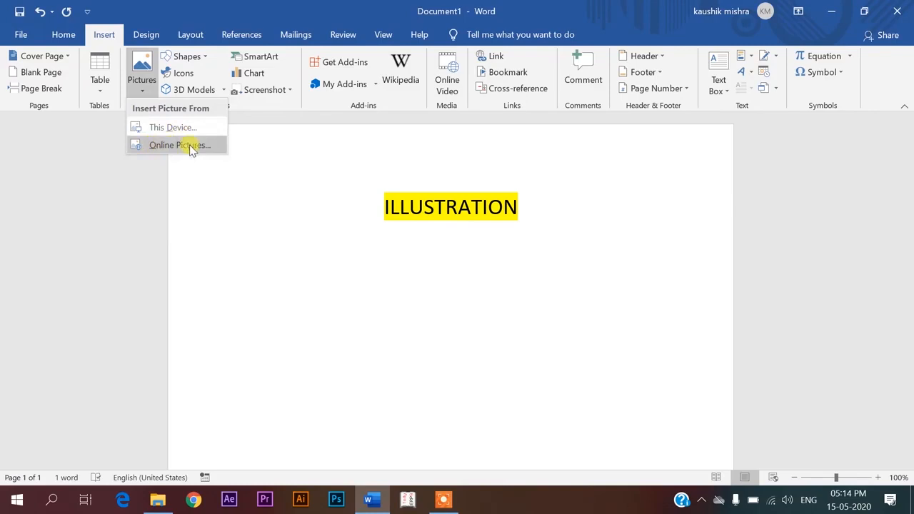
click(163, 130)
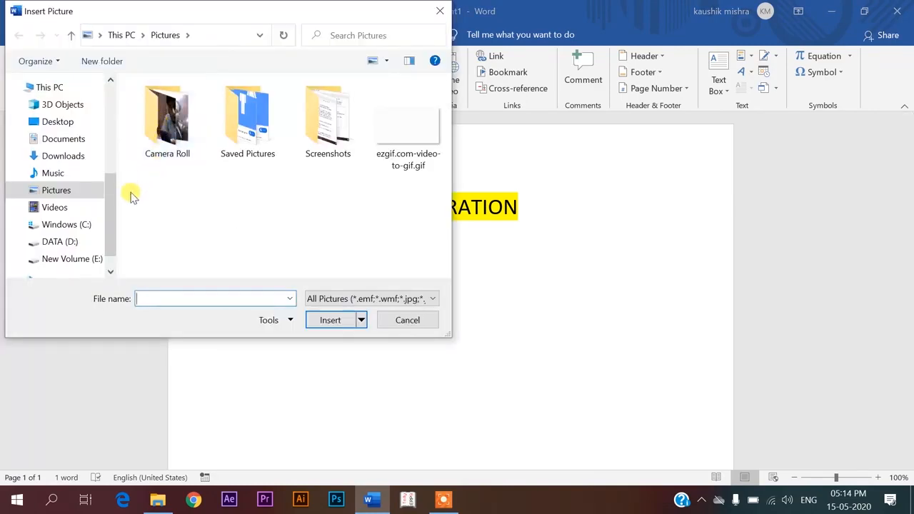
drag(111, 193, 115, 171)
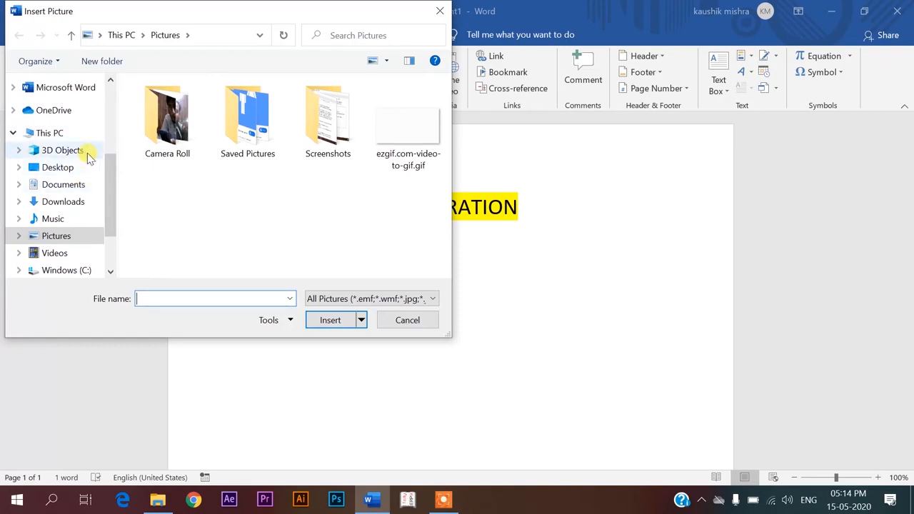
double_click(247, 114)
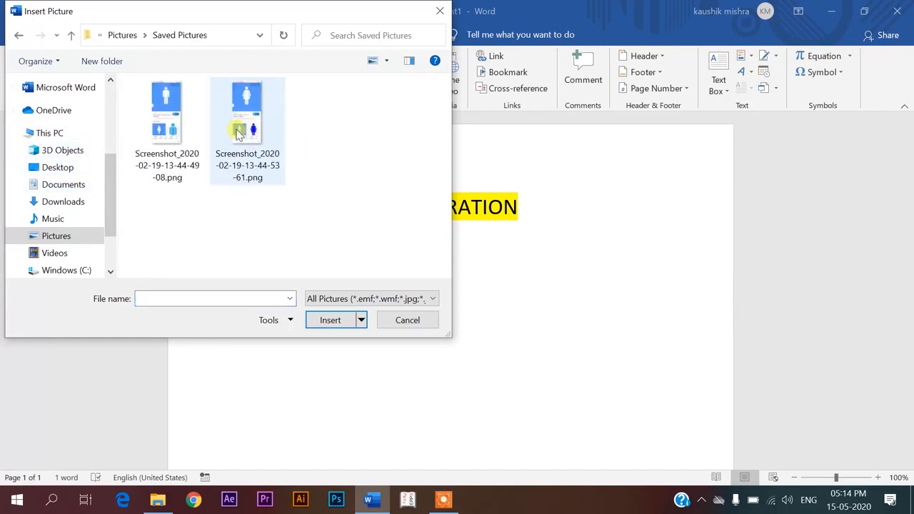
click(240, 127)
click(337, 320)
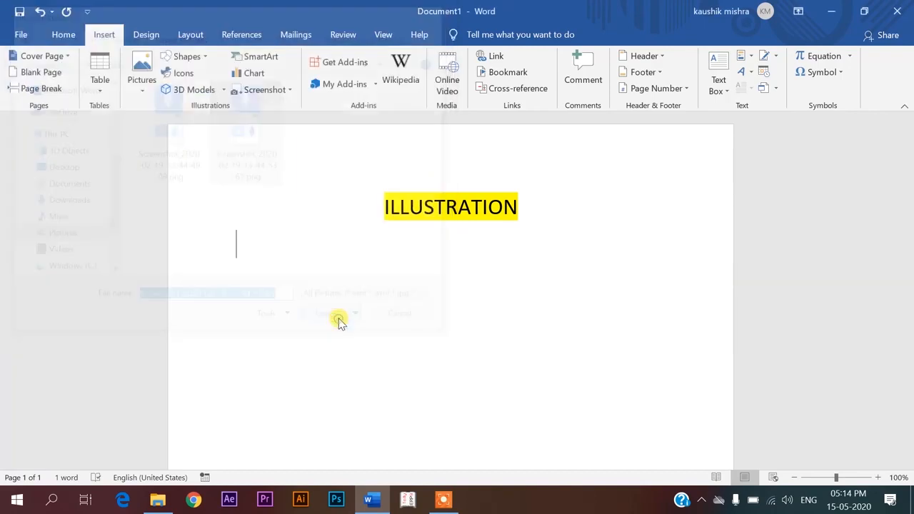
Step: Shrink the inserted picture proportionally to about 7.72 cm high by 3.48 cm wide
drag(237, 203, 428, 422)
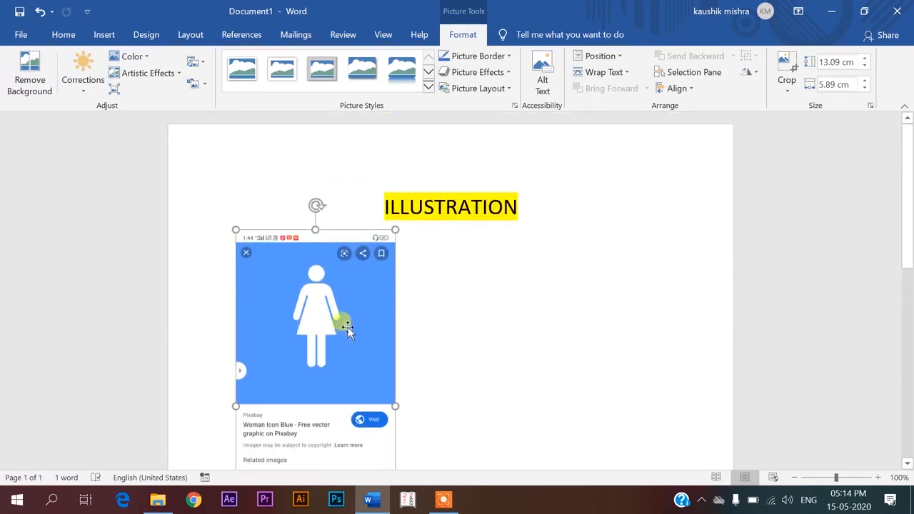
drag(236, 230, 323, 370)
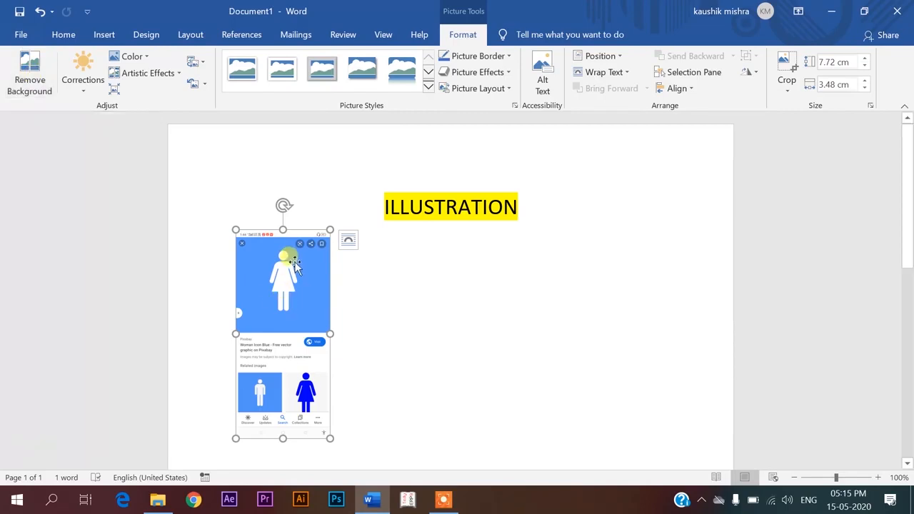
Step: Remove the picture's background, marking the small figures in its lower part as areas to remove, and keep the changes
click(22, 65)
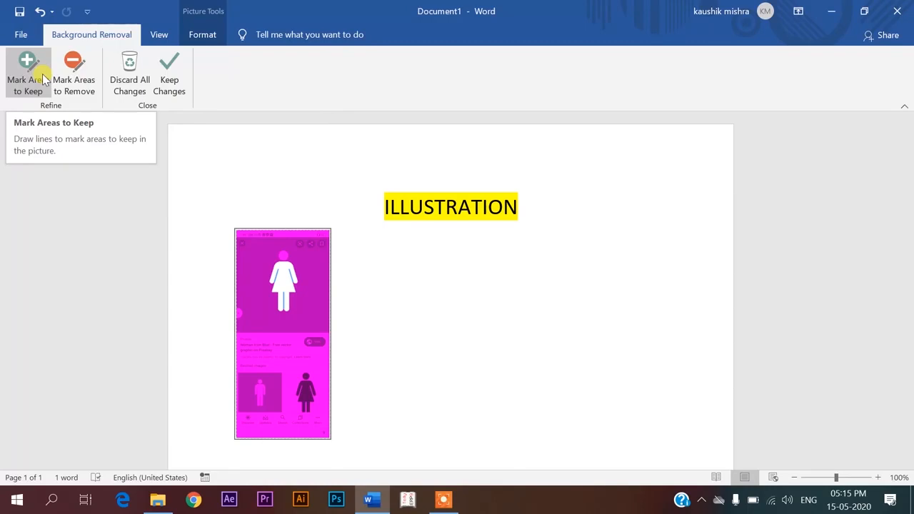
click(79, 82)
drag(245, 408, 294, 410)
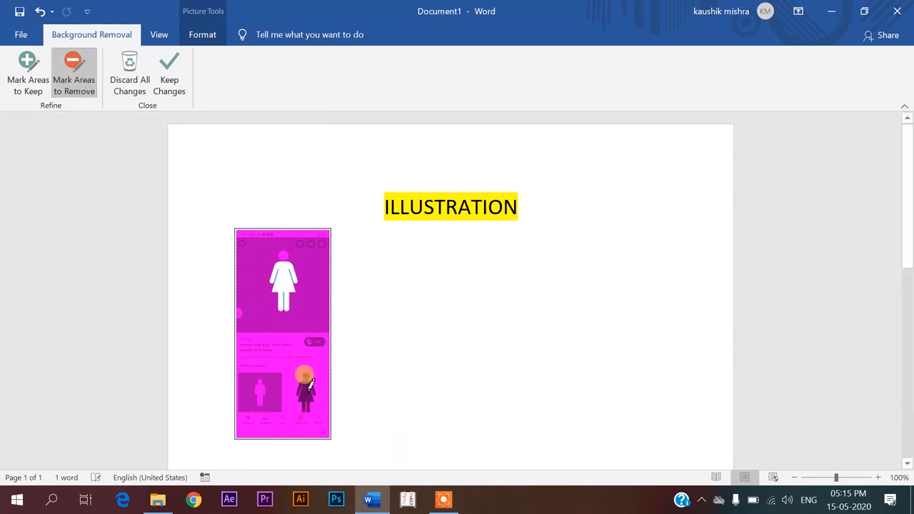
drag(241, 400, 330, 405)
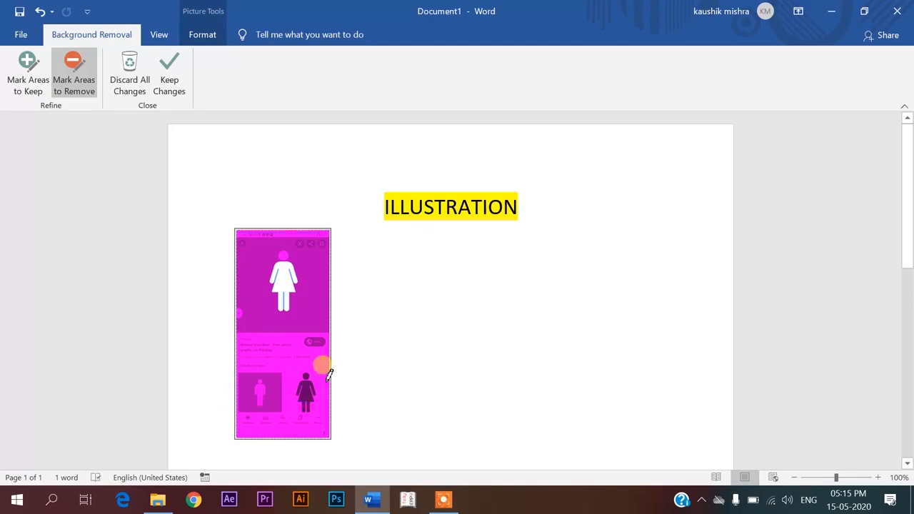
click(171, 87)
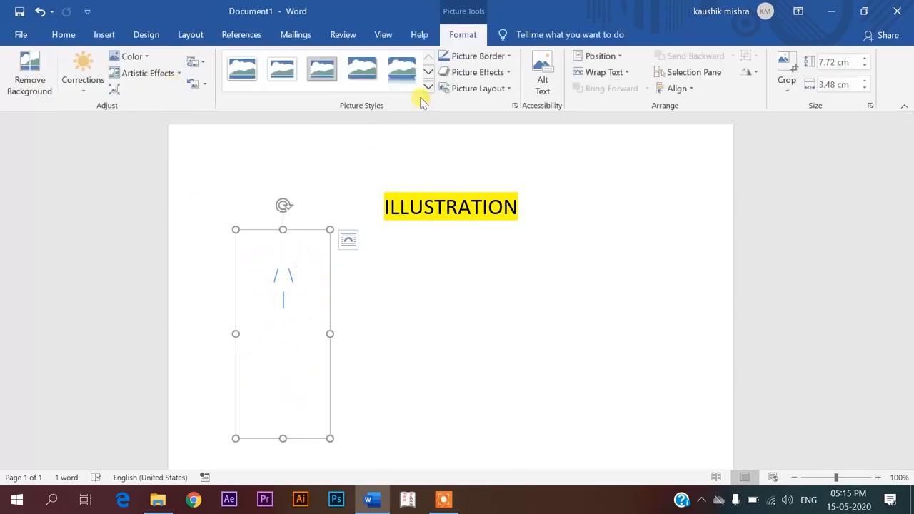
Step: Discard all background removal changes on the picture
click(32, 79)
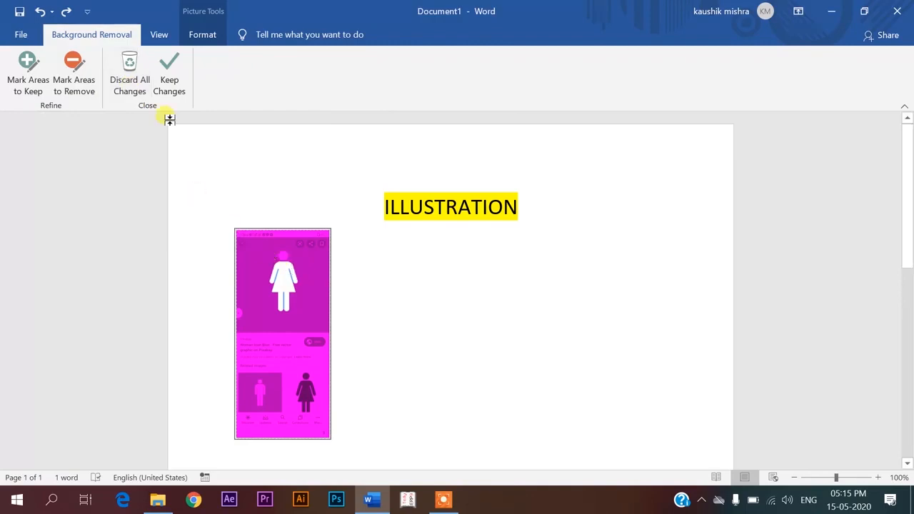
click(128, 84)
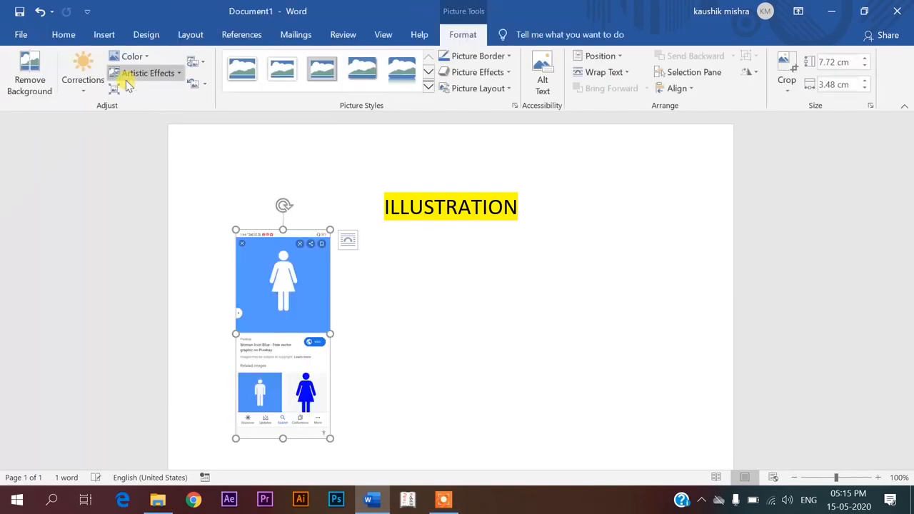
Step: Look through the picture's sharpen/soften and brightness/contrast correction presets without applying any
click(84, 94)
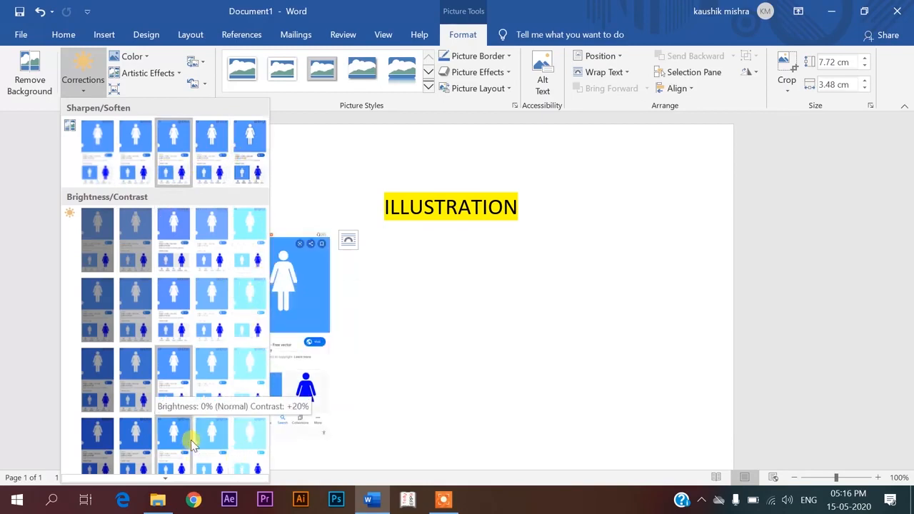
click(388, 259)
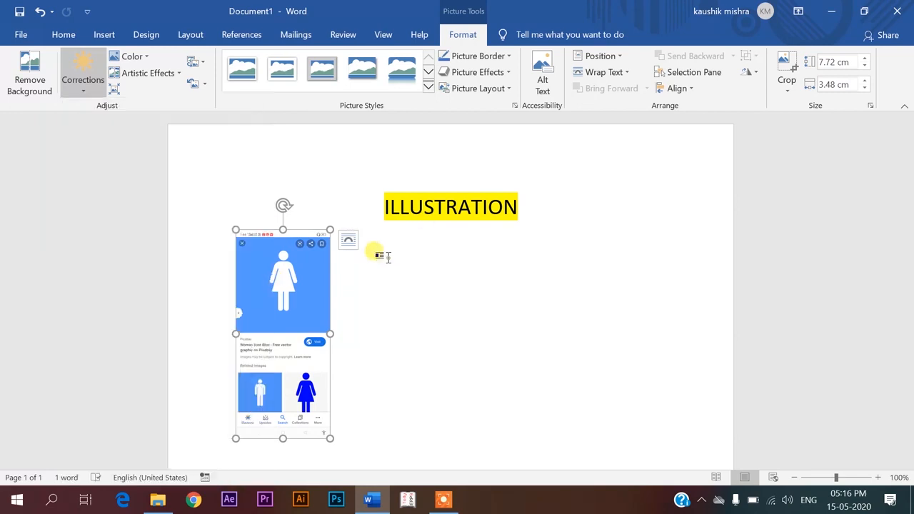
Step: Recolor the picture with the dark orange variation, then set it back to No Recolor
click(131, 57)
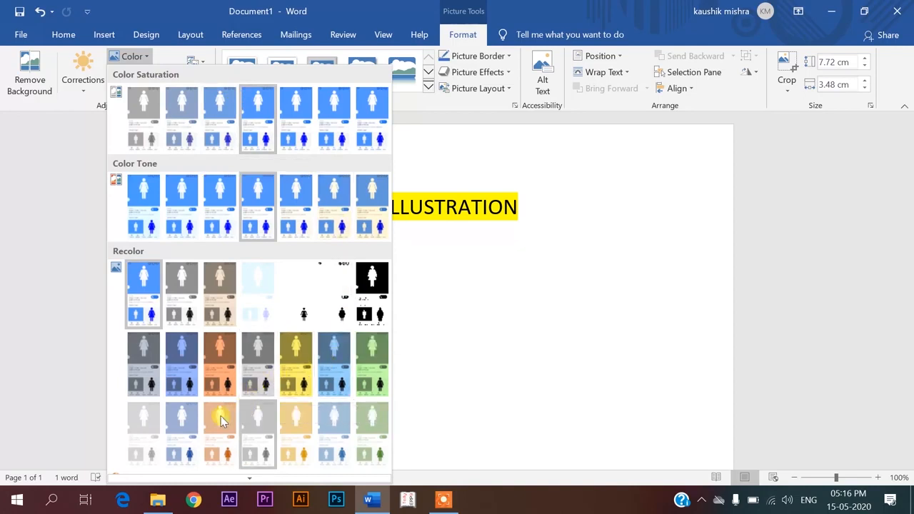
click(218, 370)
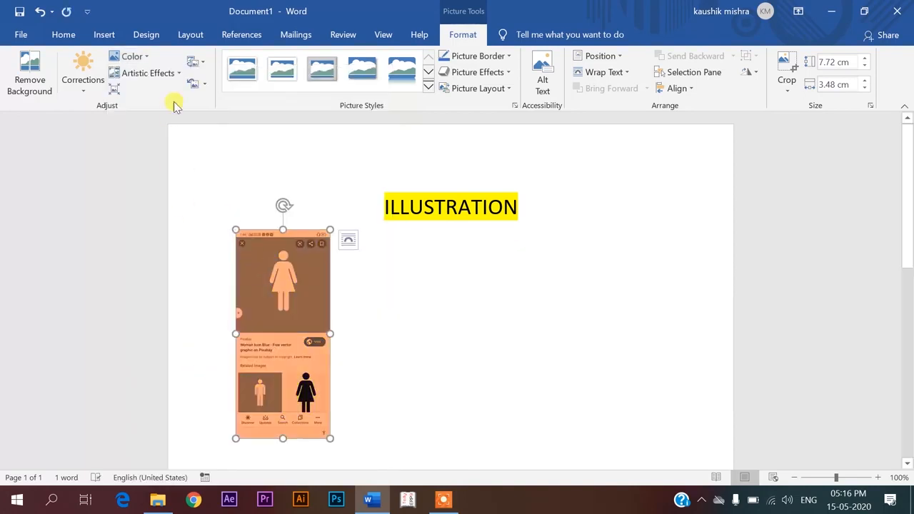
click(137, 59)
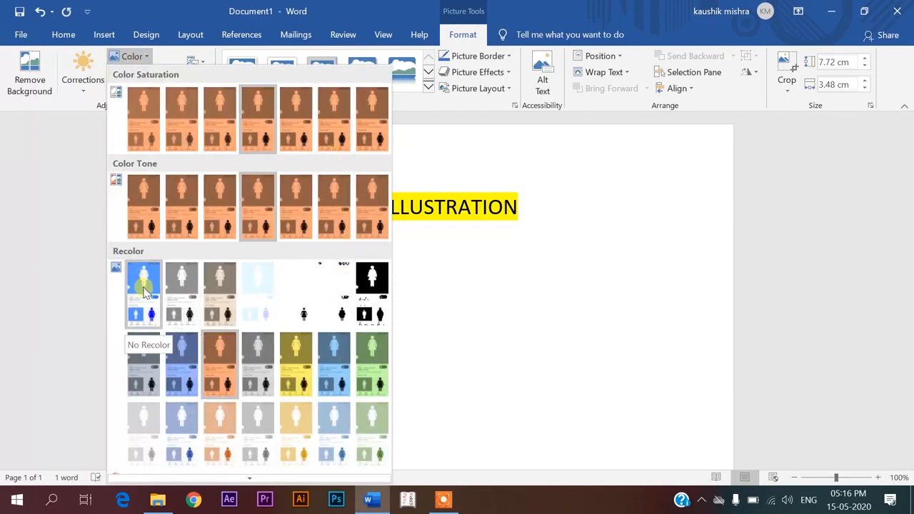
click(145, 286)
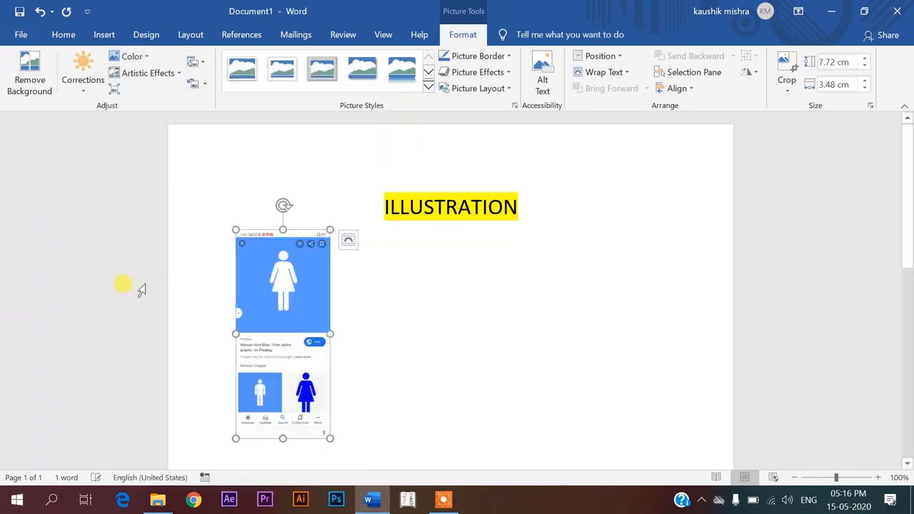
click(127, 57)
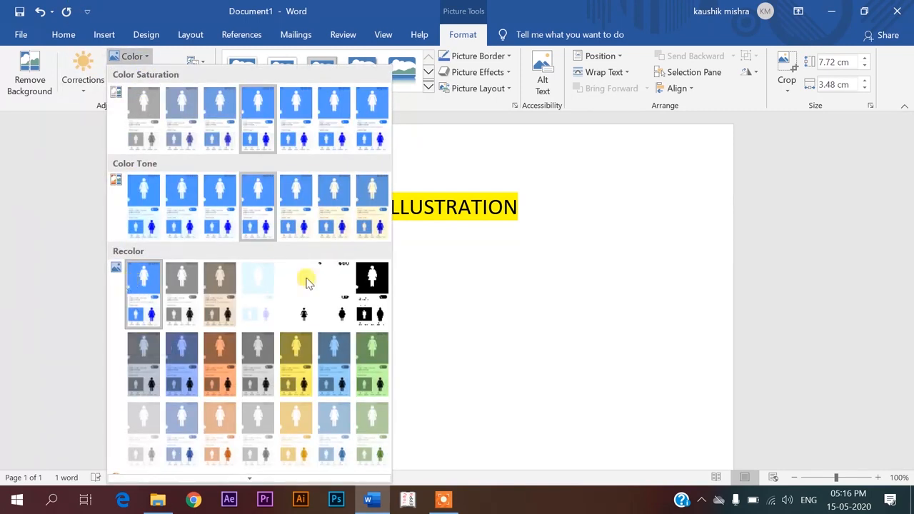
click(454, 279)
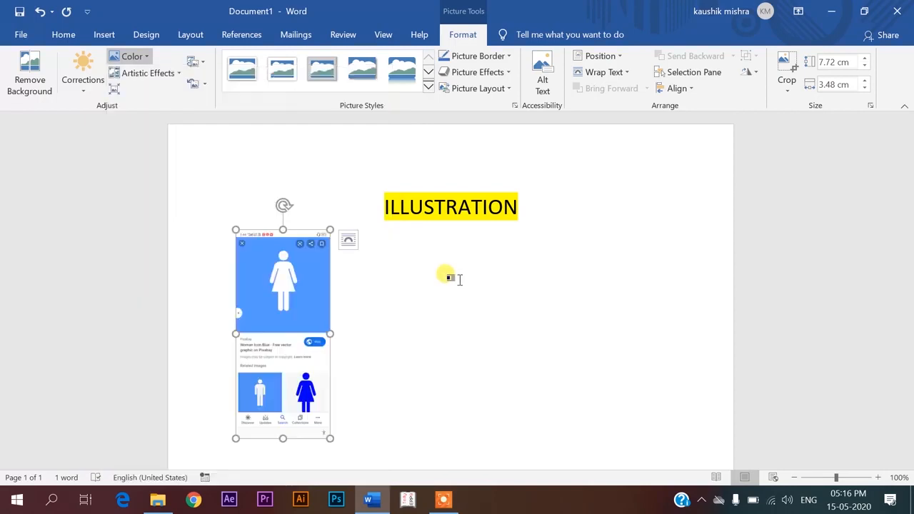
Step: Apply the glass-like artistic effect in the third row of the effects gallery to the picture
click(137, 76)
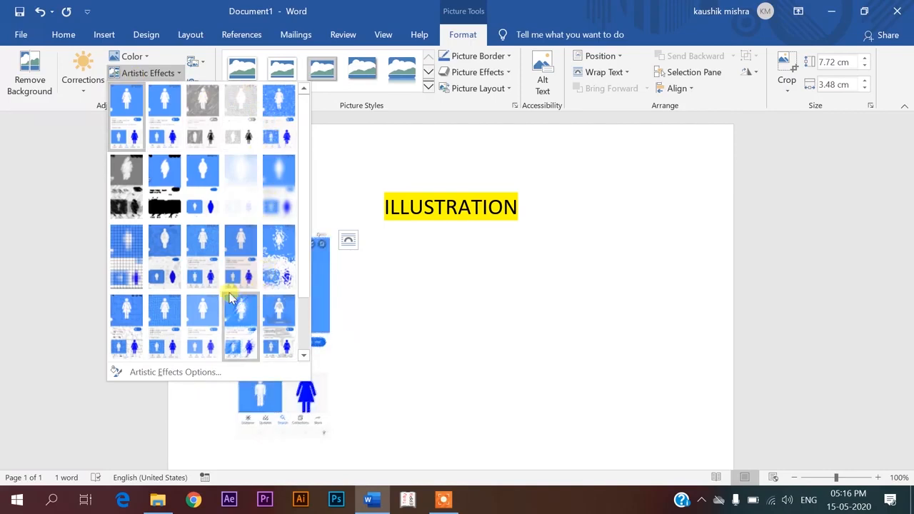
click(274, 264)
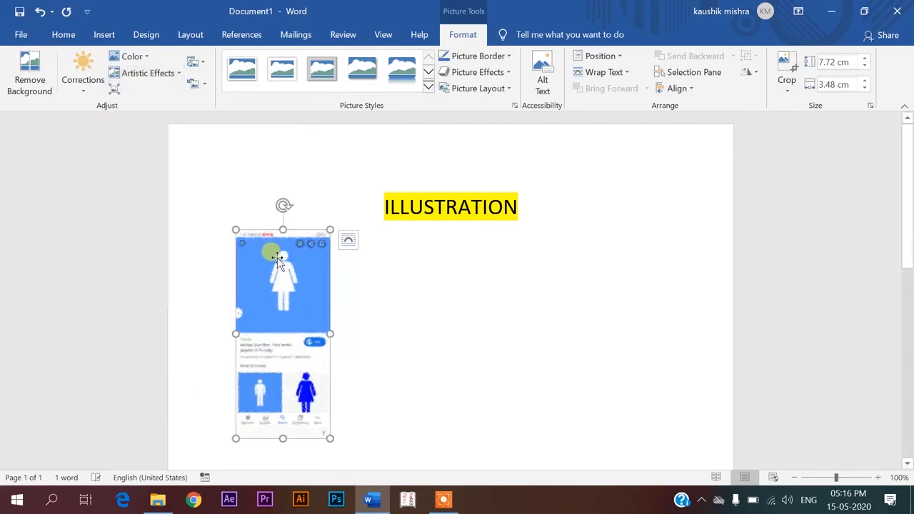
Step: Review the compression options and resolution choices for the picture, then close them without applying
click(114, 85)
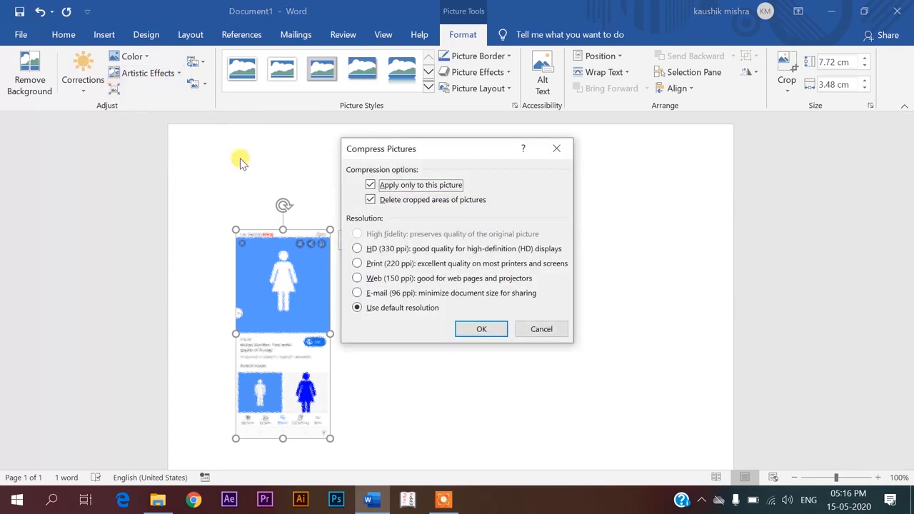
drag(384, 152, 383, 119)
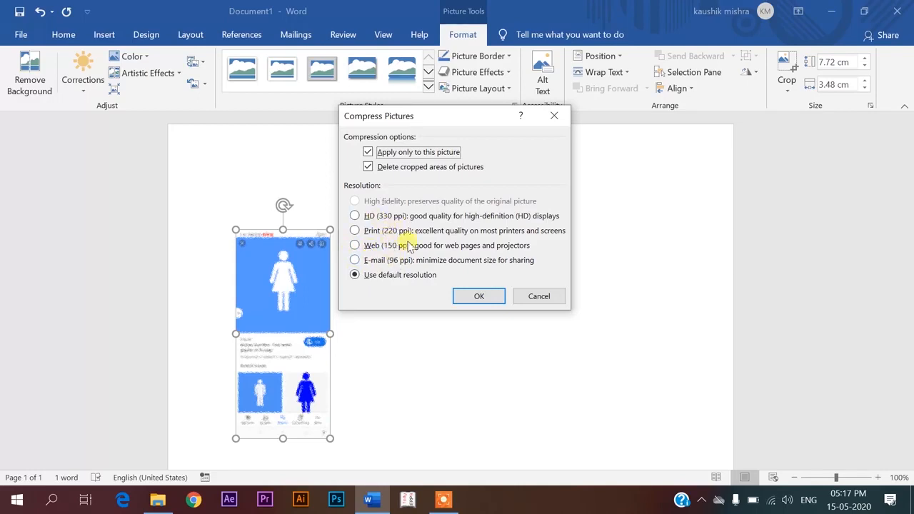
click(548, 296)
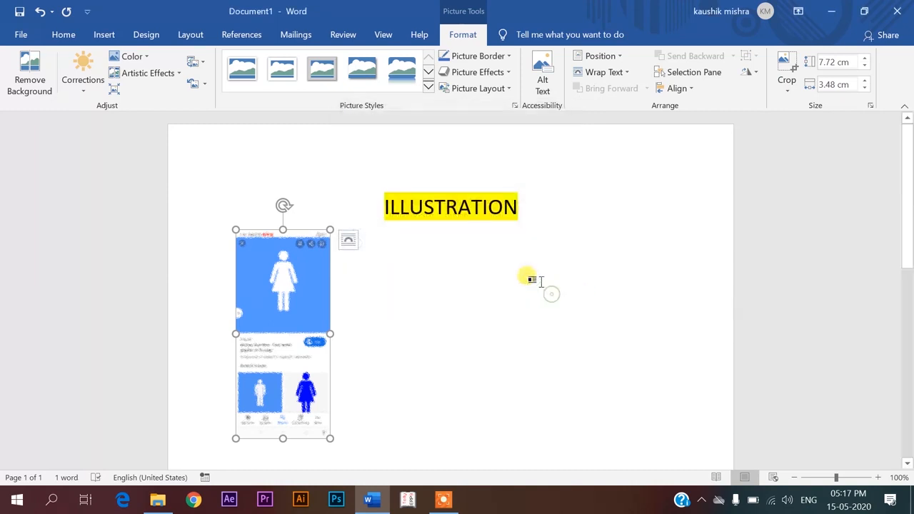
Step: Replace the picture with the theatre masks icon from the Arts category of the icon library
click(198, 64)
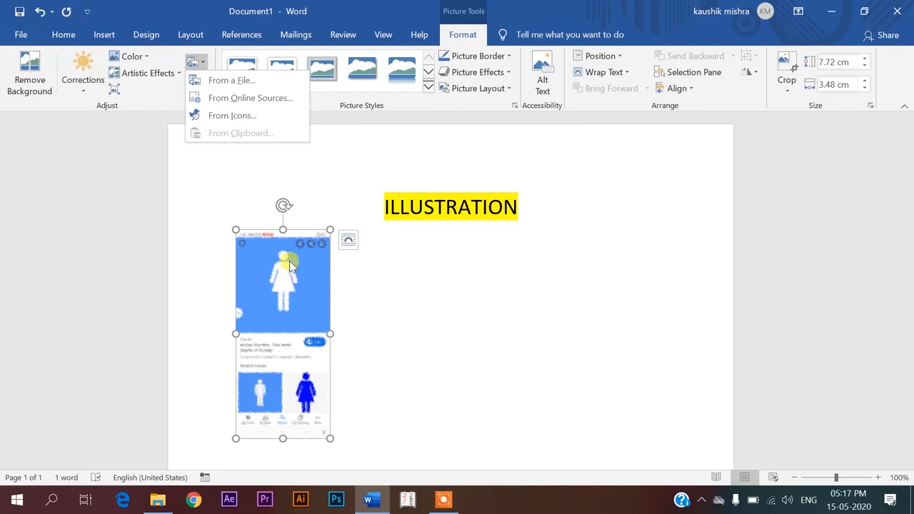
click(198, 174)
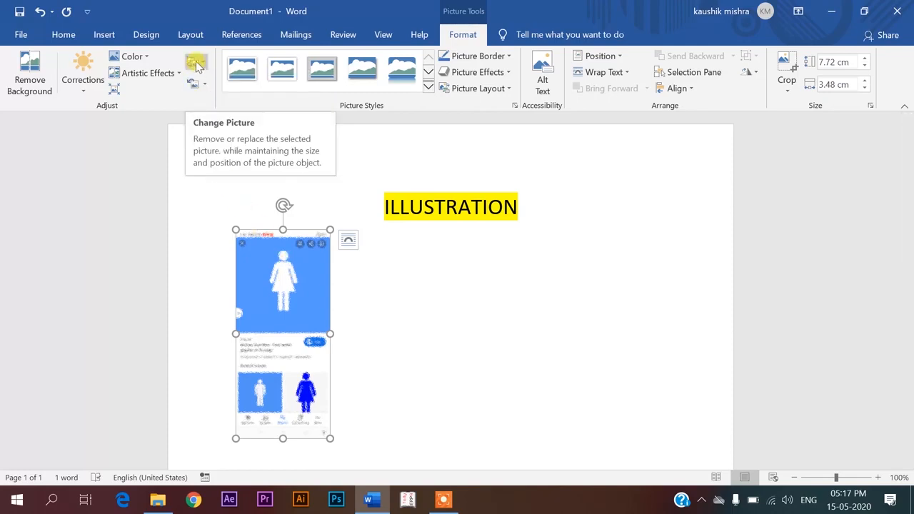
click(203, 65)
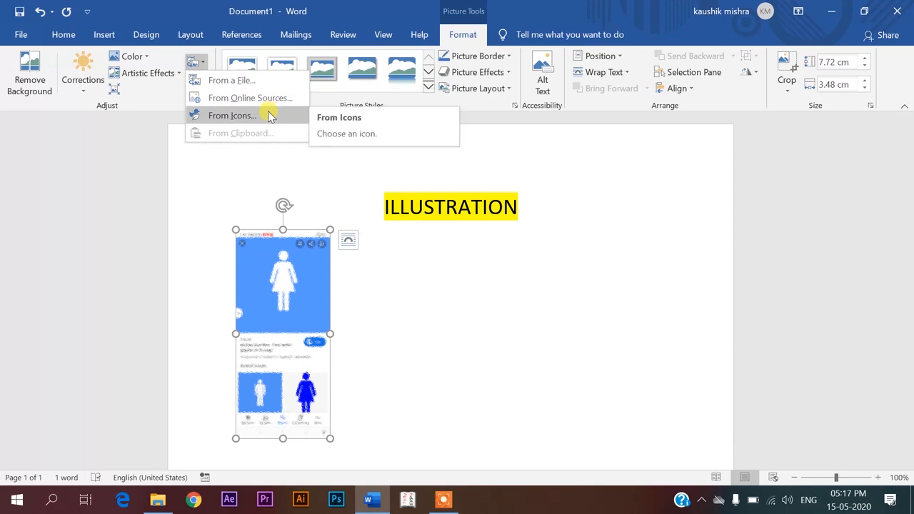
click(232, 116)
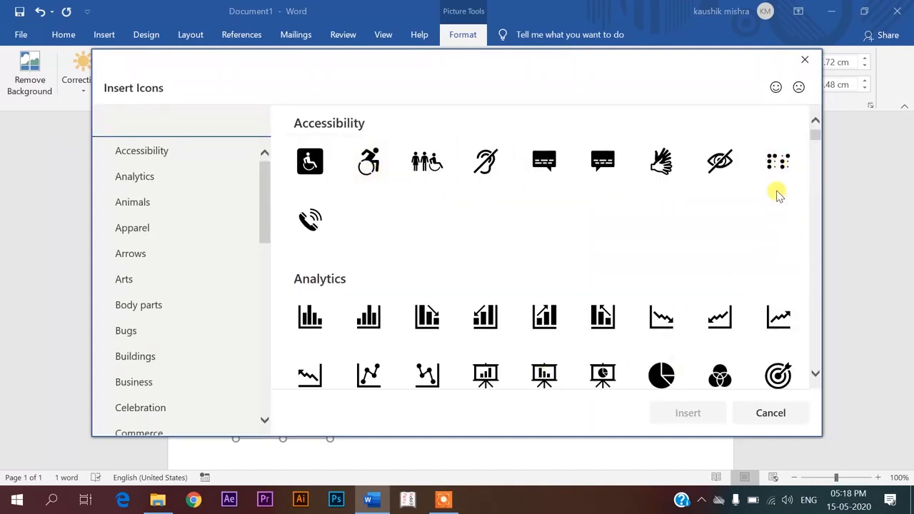
drag(815, 137, 815, 165)
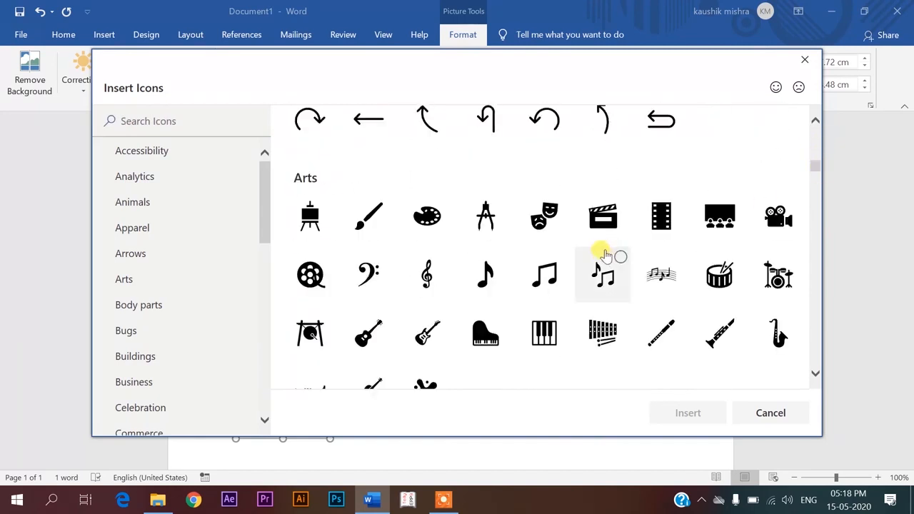
click(551, 222)
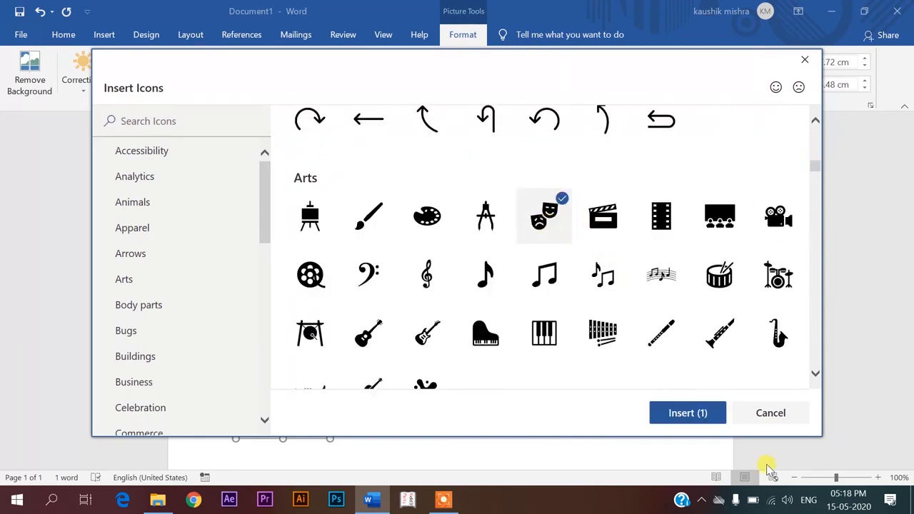
click(696, 414)
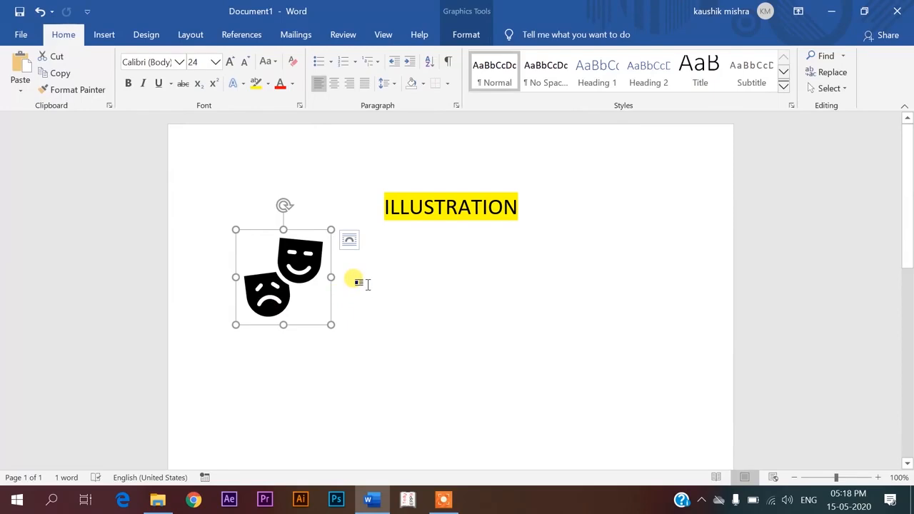
Step: Undo the icon replacement and return to the picture's formatting tools
key(ctrl+z)
click(446, 30)
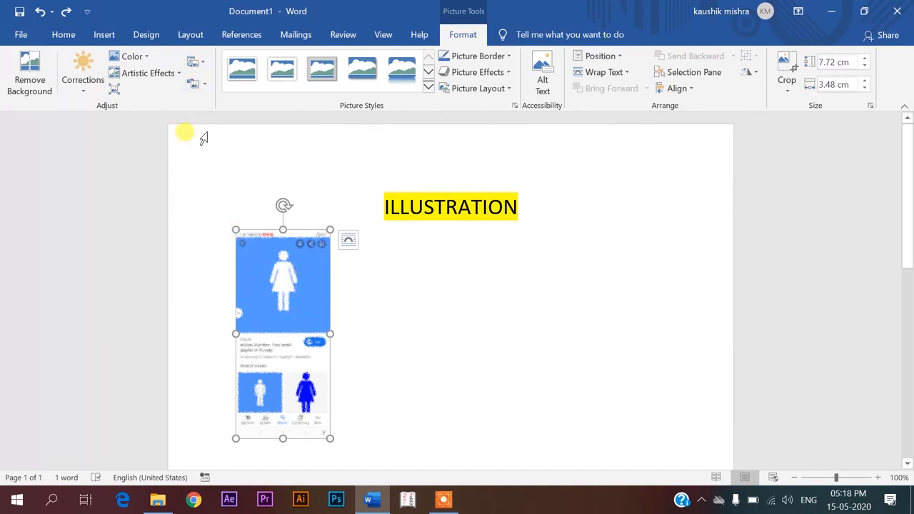
Step: Reset the picture to clear its artistic effect, and apply the white-framed picture style with a slanted perspective shadow
click(198, 90)
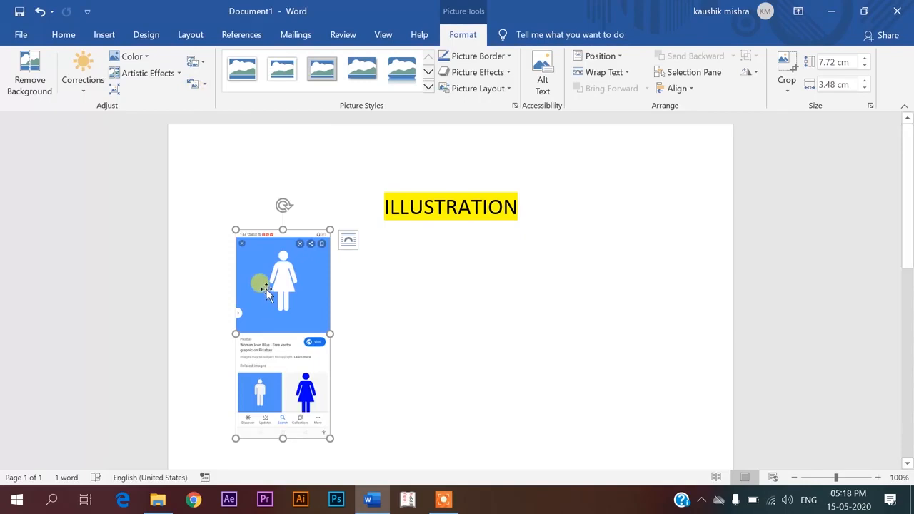
click(430, 88)
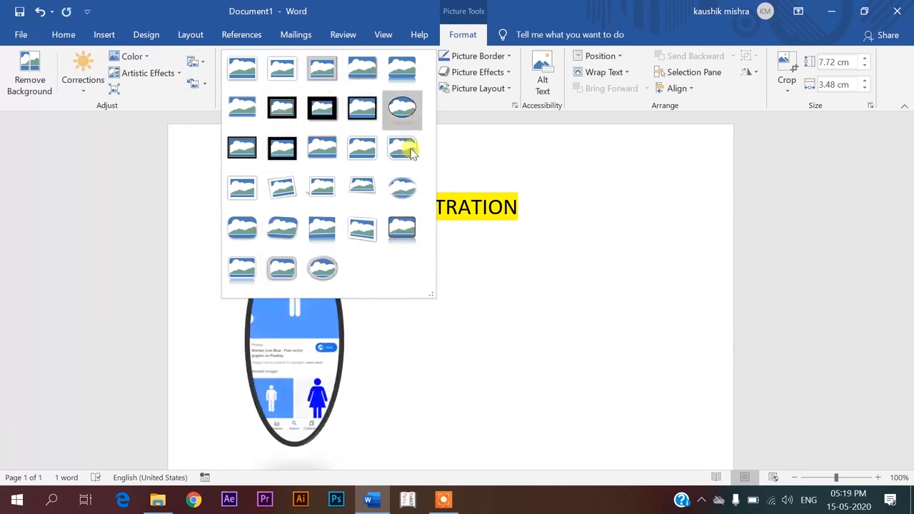
click(468, 134)
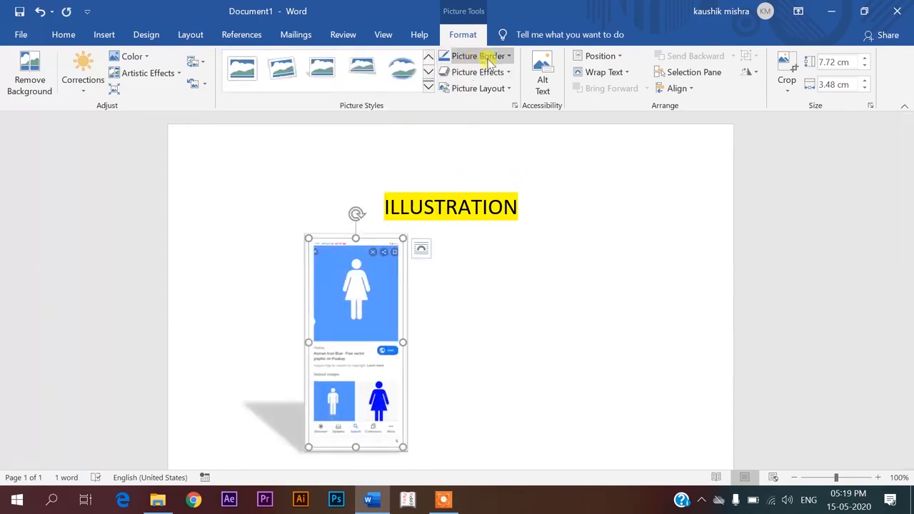
Step: Set the picture border's weight to 3 pt
click(489, 57)
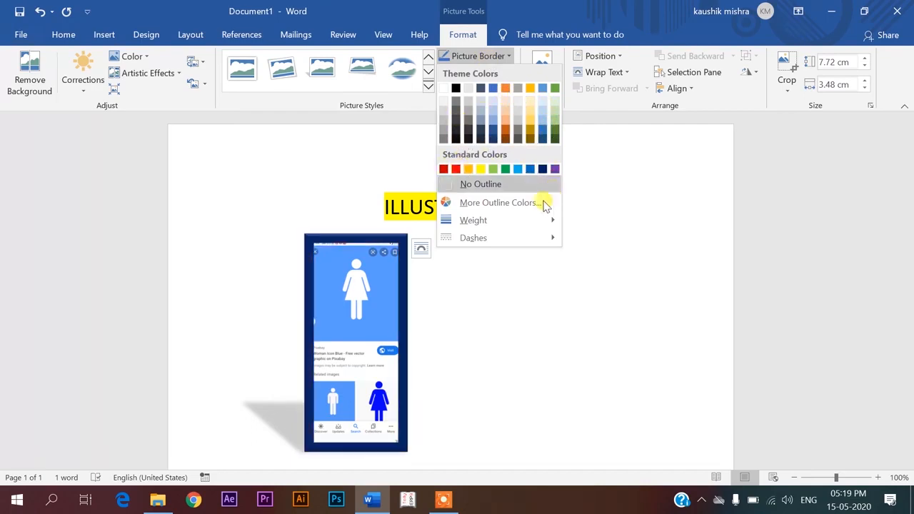
mouse_move(535, 220)
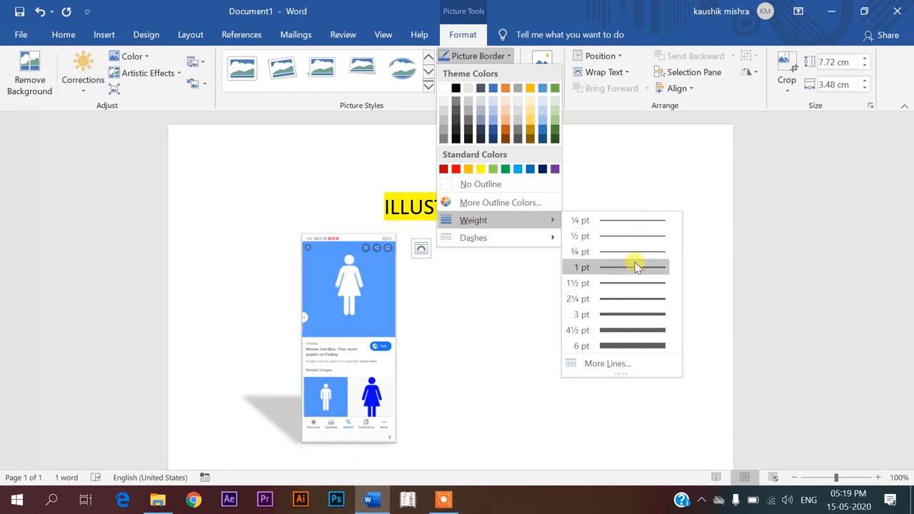
click(632, 314)
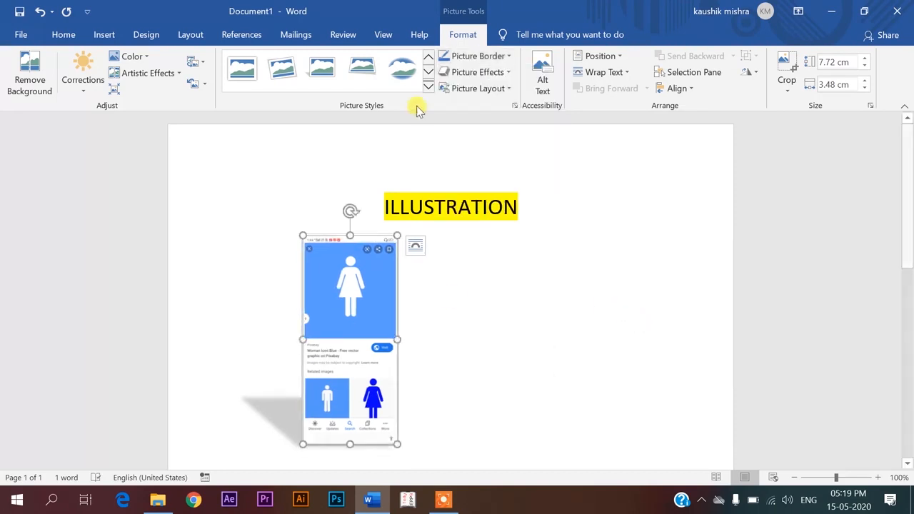
Step: Change the picture border's dash style to the second dotted pattern
click(475, 56)
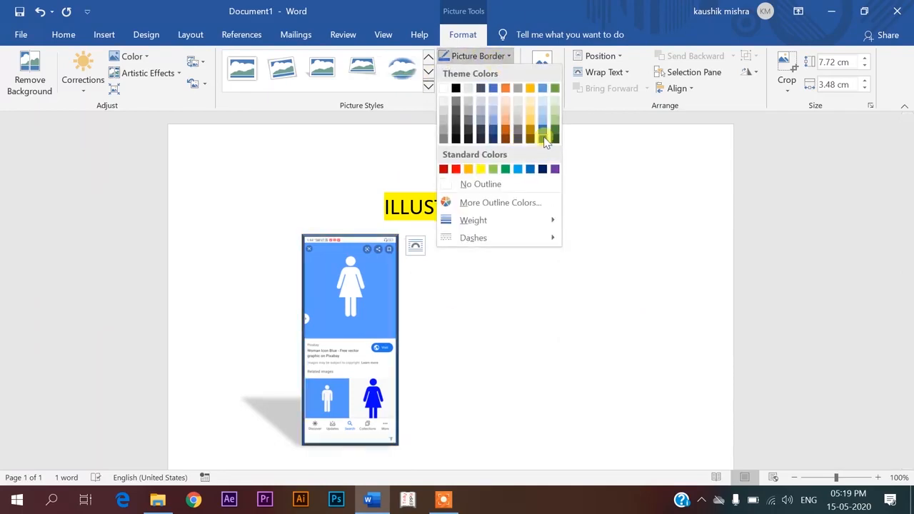
mouse_move(539, 219)
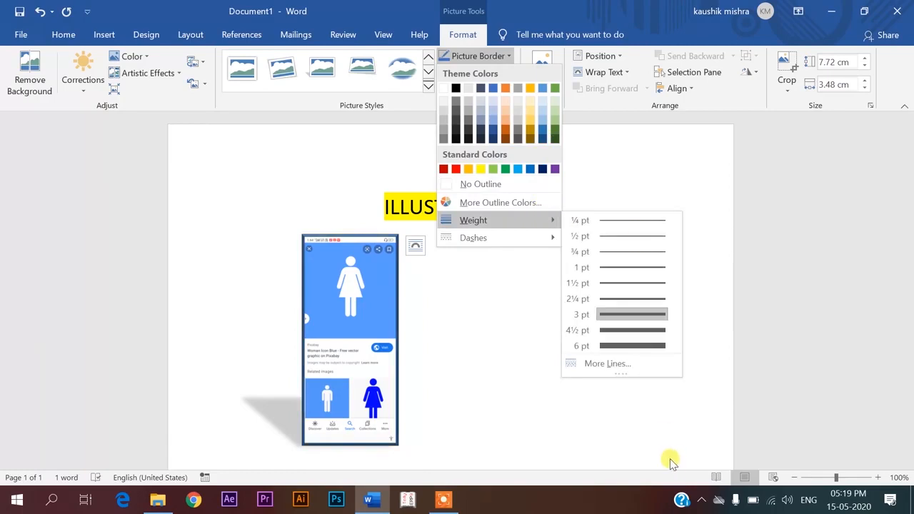
mouse_move(522, 235)
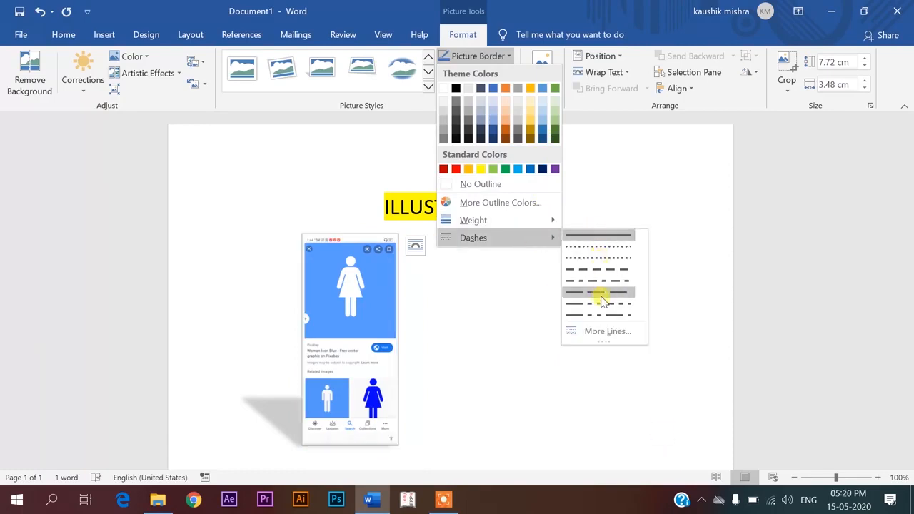
click(590, 257)
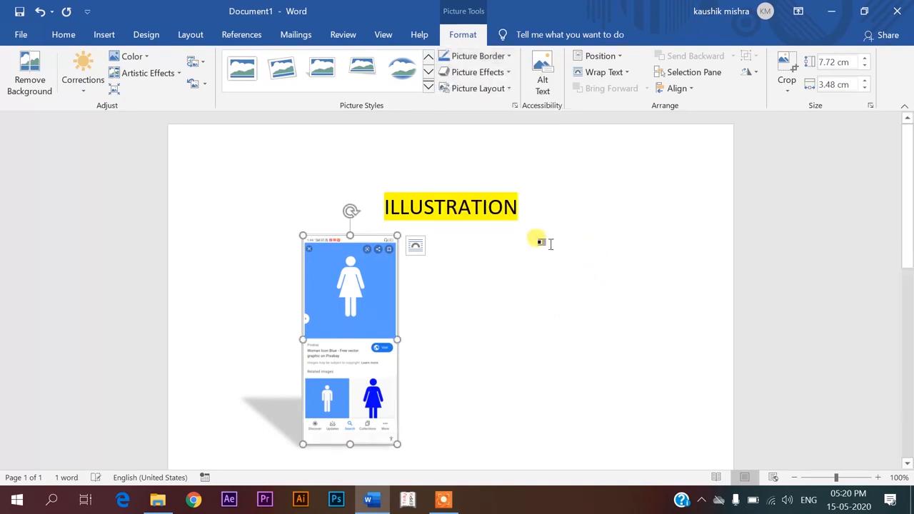
click(497, 57)
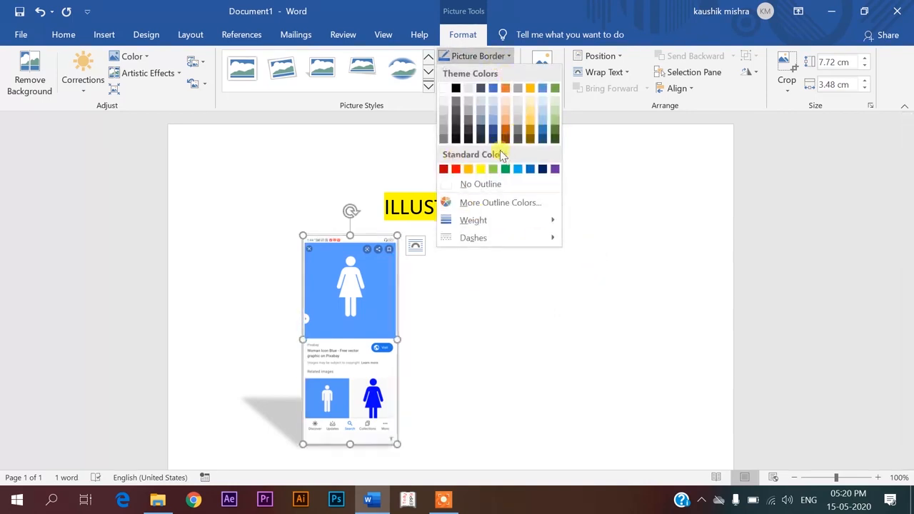
click(399, 157)
click(492, 55)
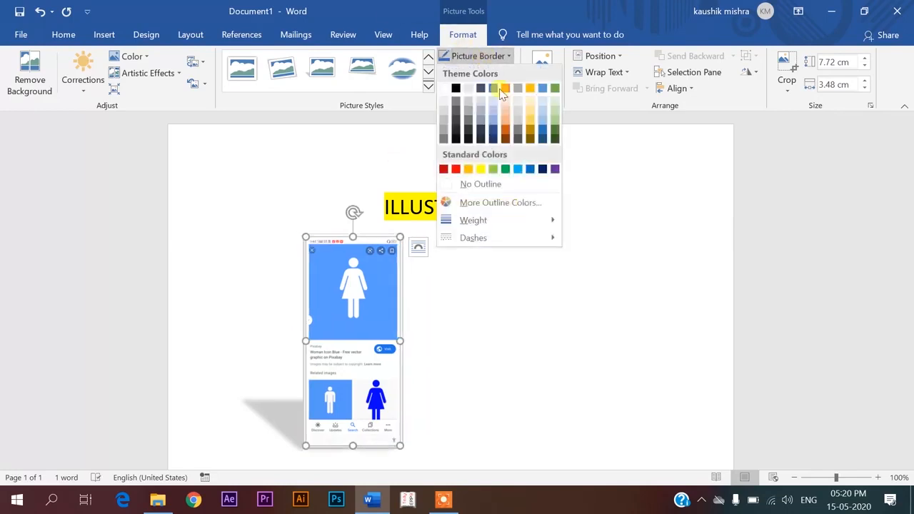
Step: Preview the preset, shadow, reflection, glow, soft edges and 3-D rotation effects on the picture without applying any
click(490, 73)
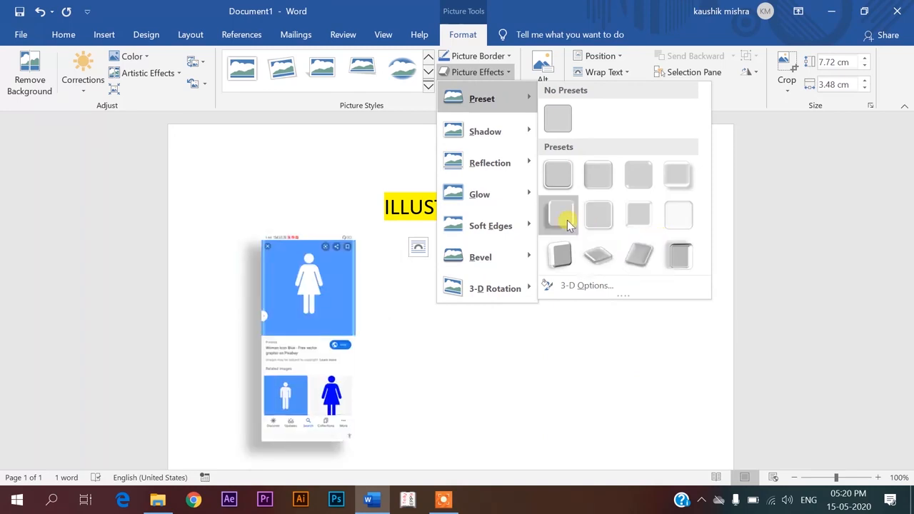
mouse_move(517, 132)
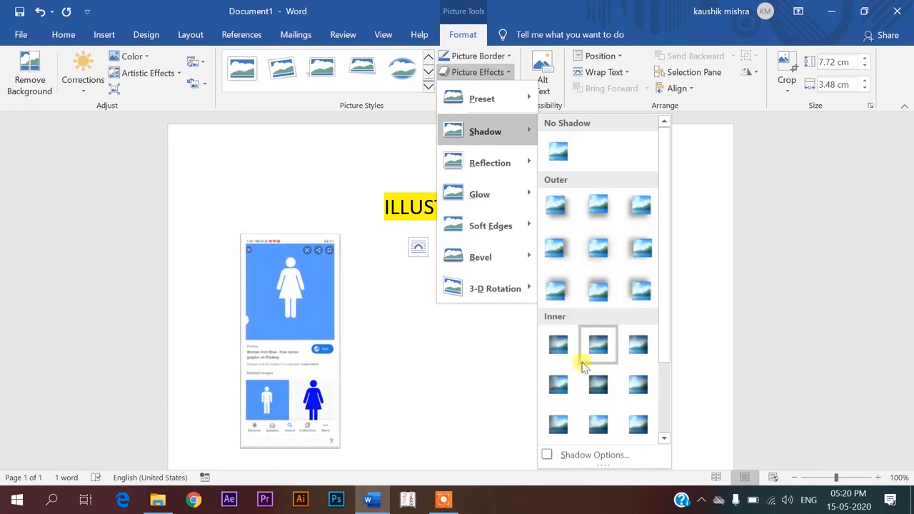
mouse_move(485, 162)
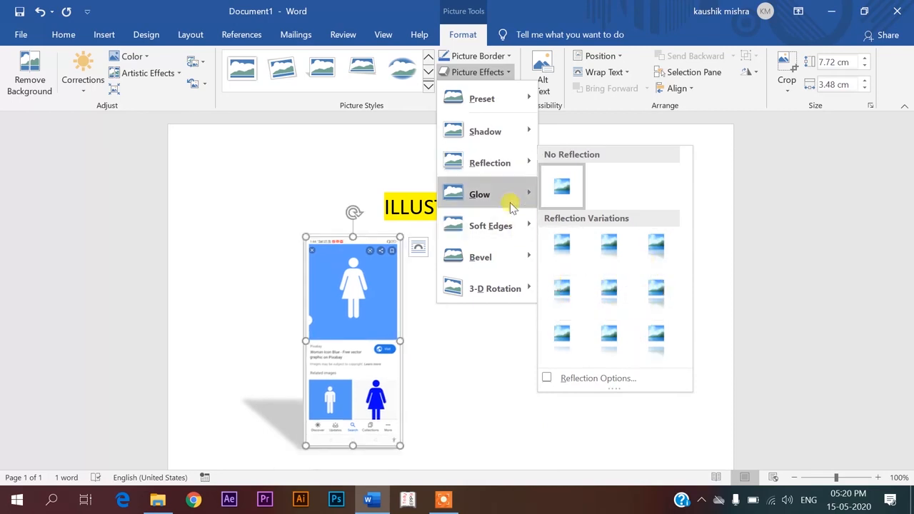
mouse_move(510, 191)
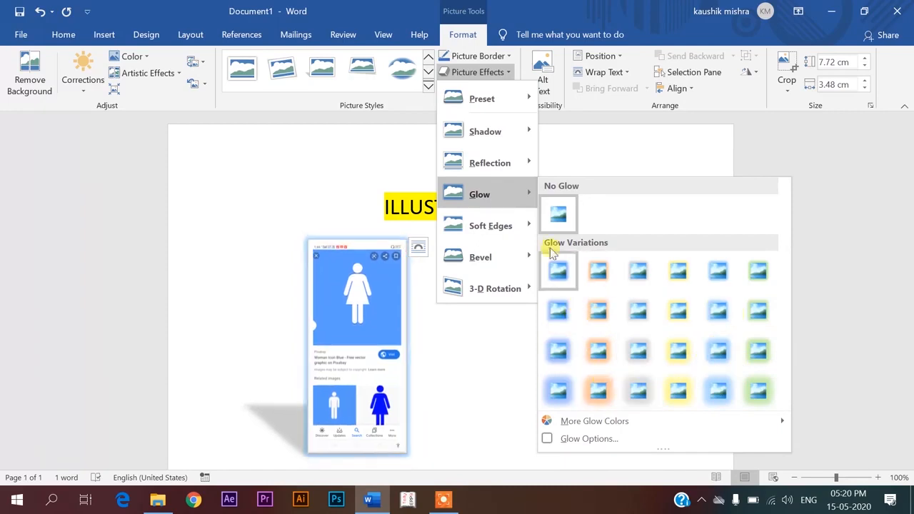
mouse_move(532, 228)
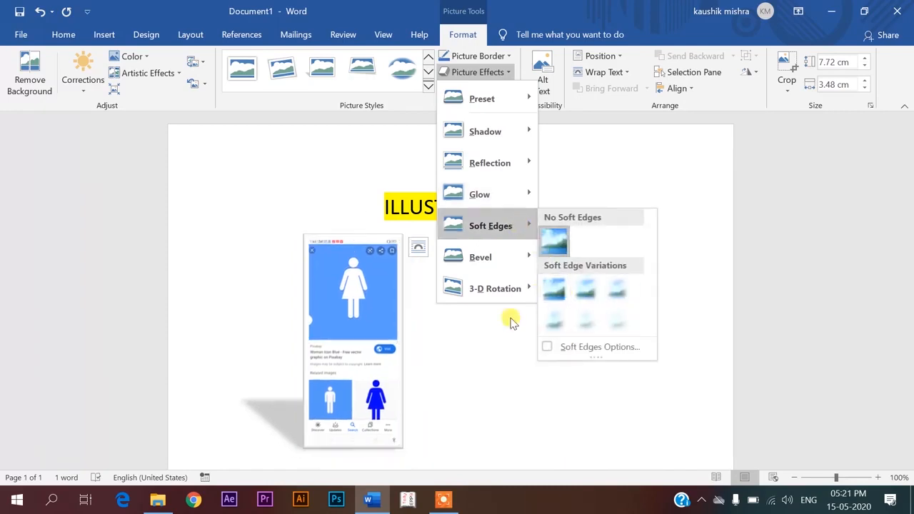
mouse_move(500, 300)
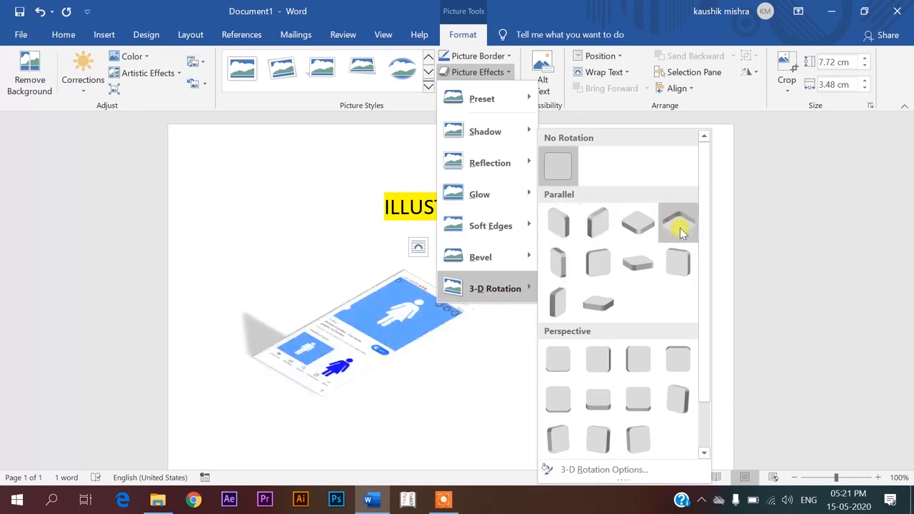
mouse_move(483, 264)
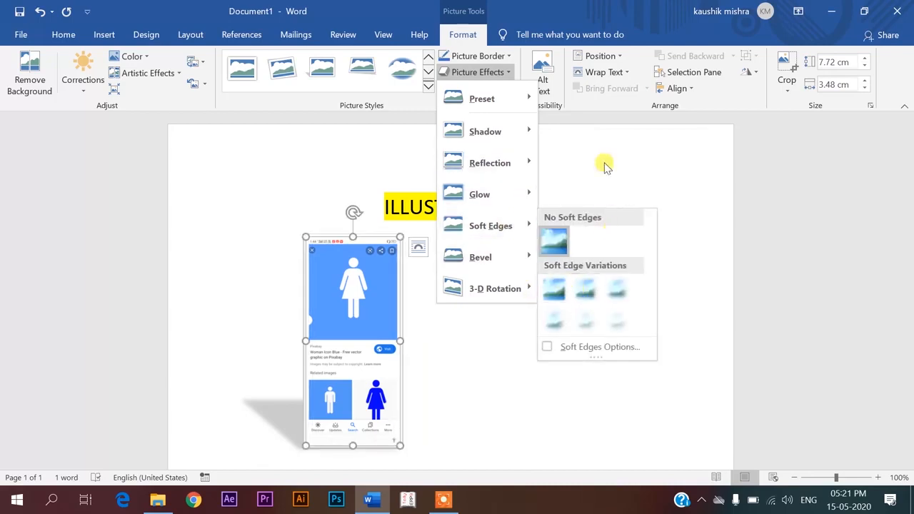
key(Escape)
Step: Preview the picture layouts and examine the picture's alt text options, leaving both without making changes
click(503, 89)
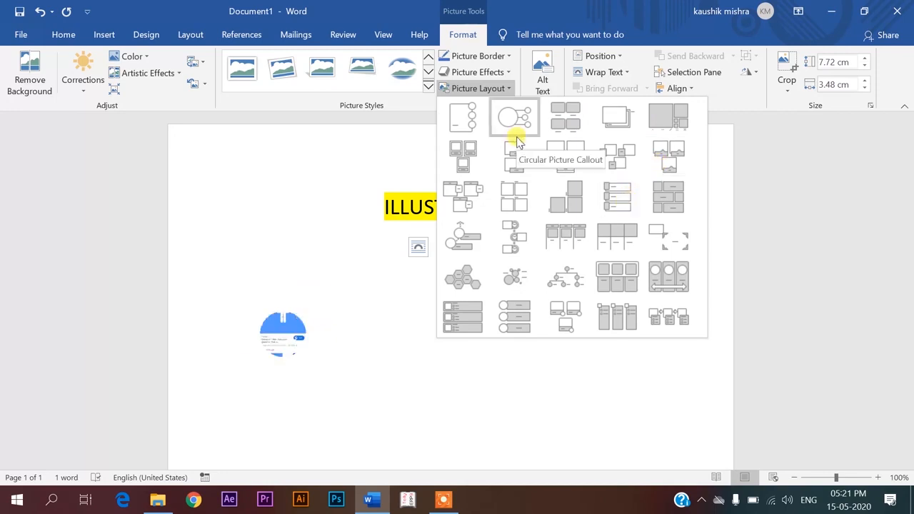
key(Escape)
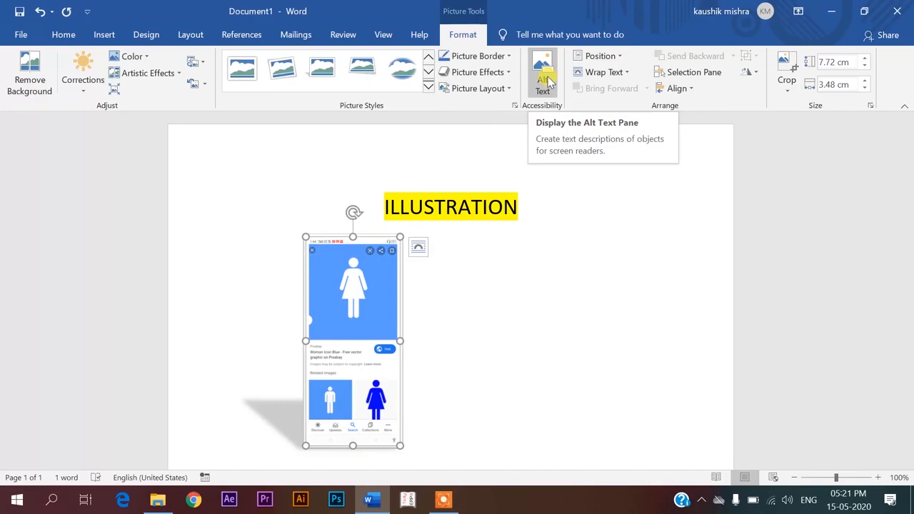
click(545, 80)
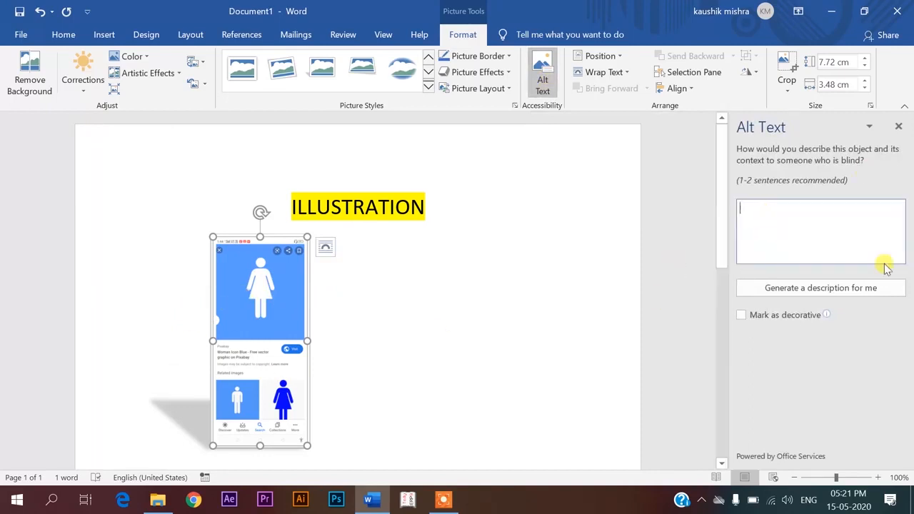
click(844, 216)
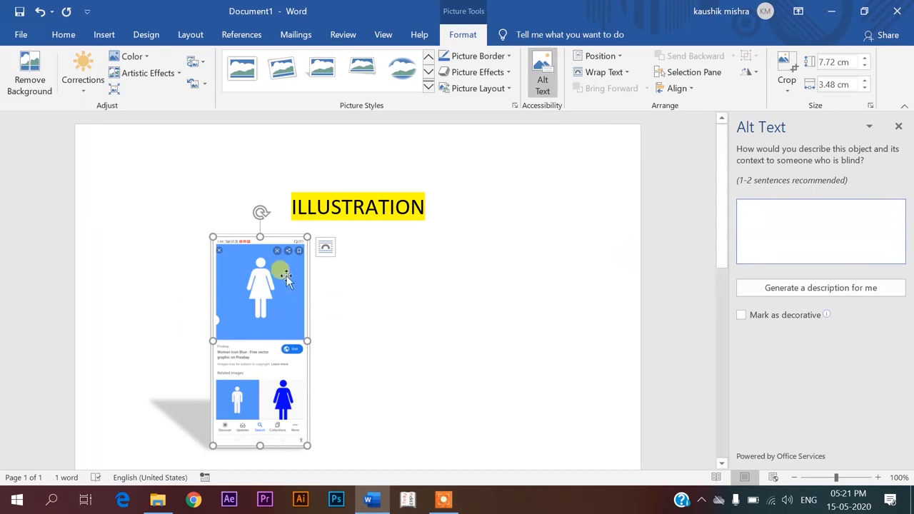
click(898, 127)
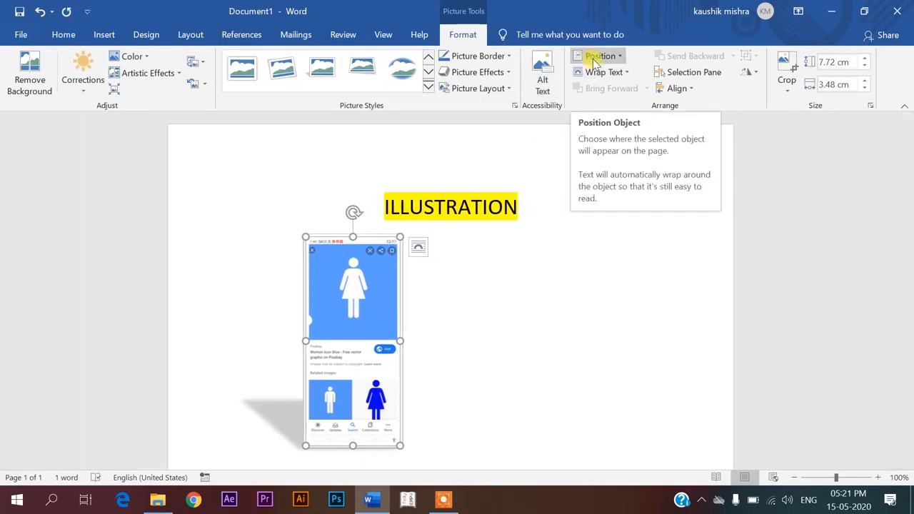
Step: Try to move the picture freely across the page while it is in line with the text
drag(359, 320, 481, 303)
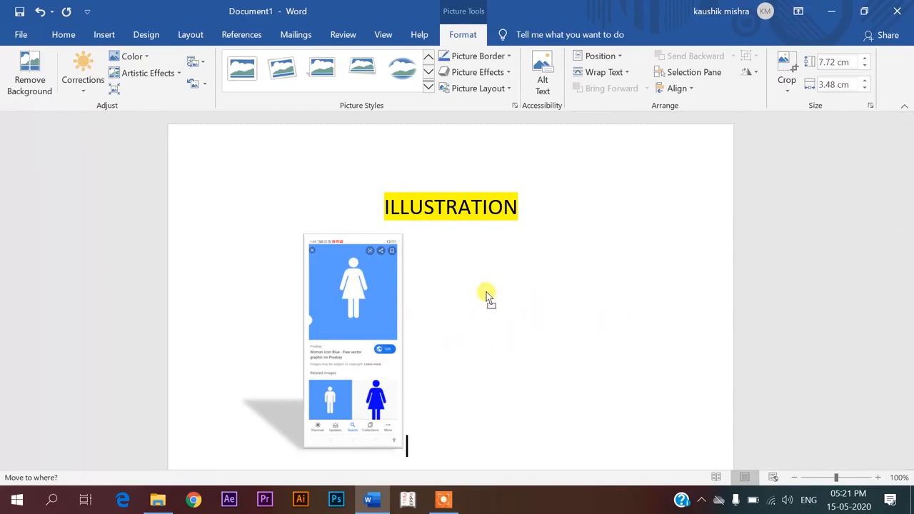
drag(346, 333, 323, 317)
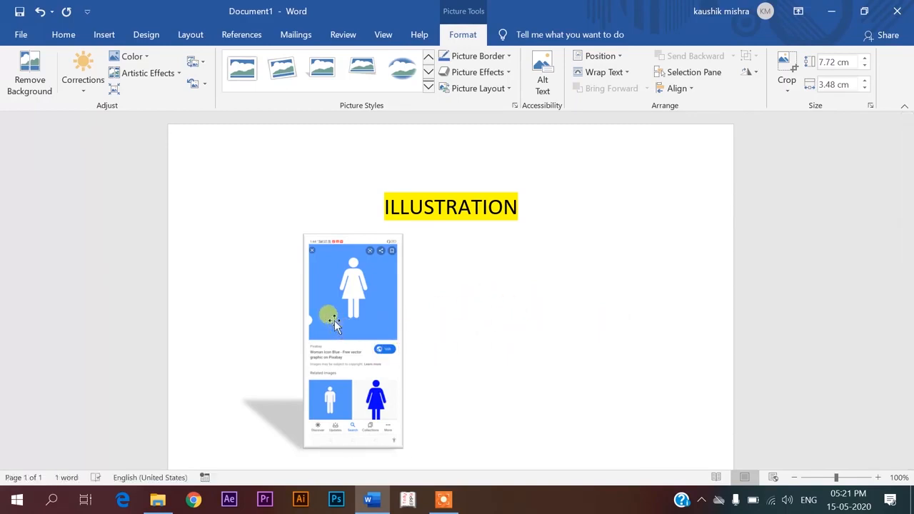
click(592, 60)
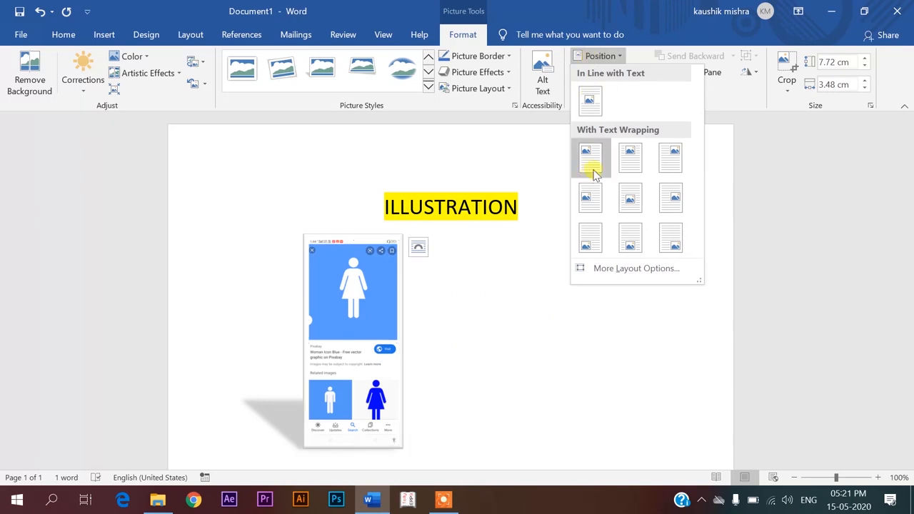
click(377, 258)
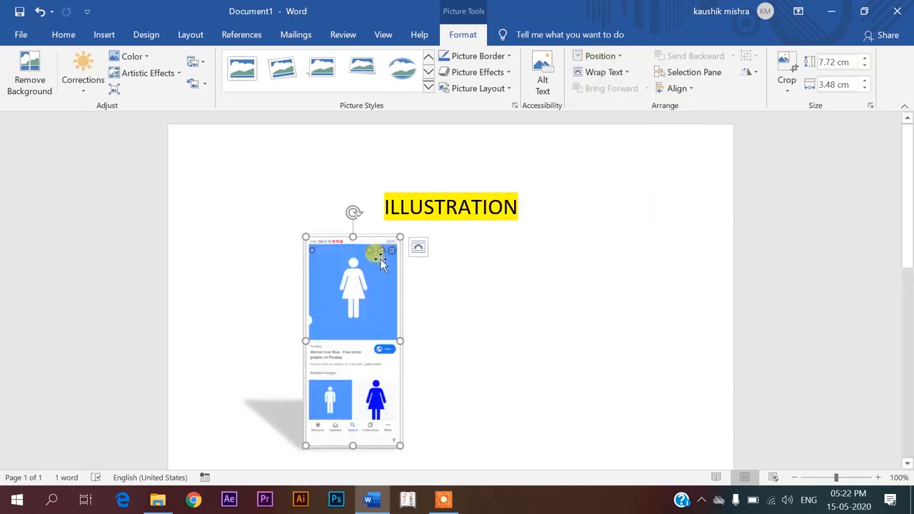
Step: Position the picture in the top left with square text wrapping, and move it freely to a lower spot on the page
click(600, 57)
click(590, 147)
drag(367, 262, 518, 418)
drag(527, 190, 523, 338)
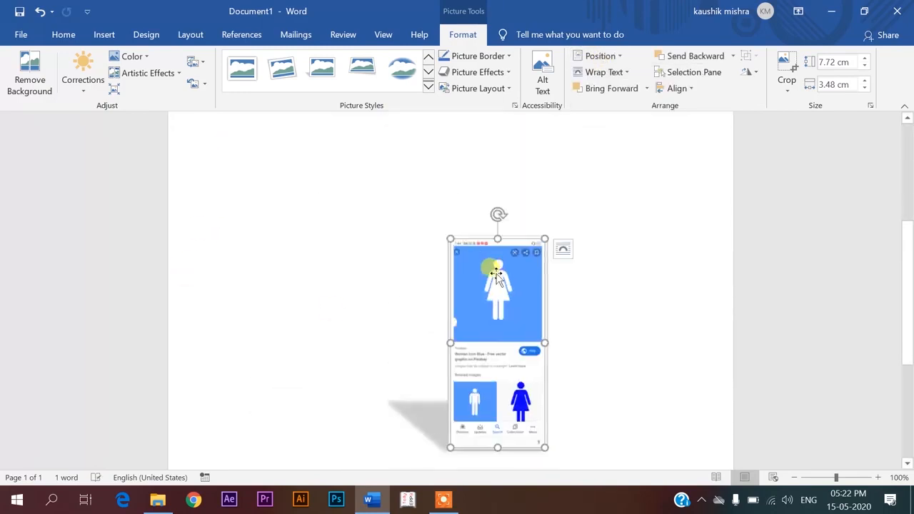
Step: Generate sample paragraphs below the ILLUSTRATION heading with =rand()
scroll(260, 245, up, 5)
click(254, 270)
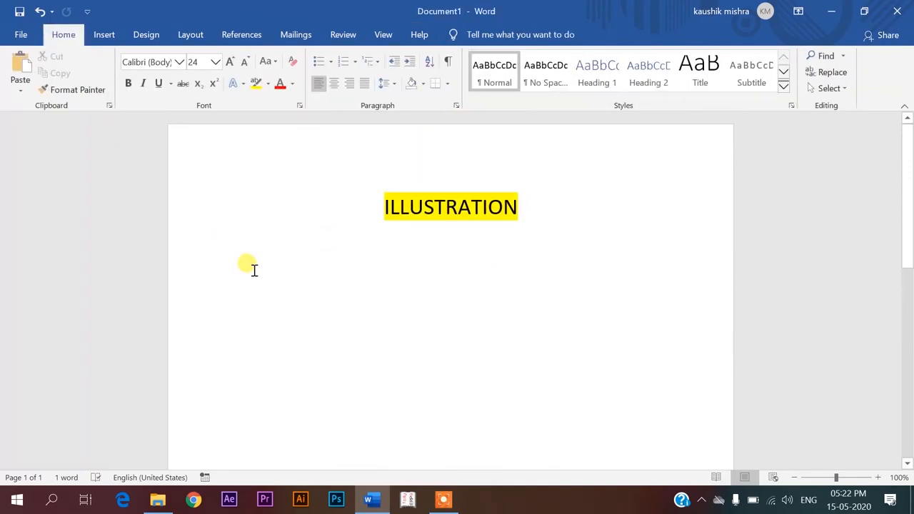
text(=rand)
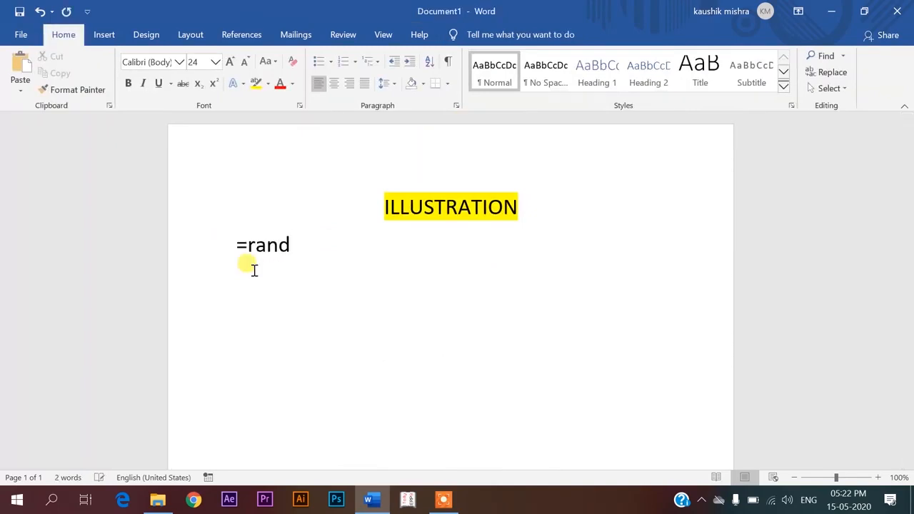
text(())
key(Return)
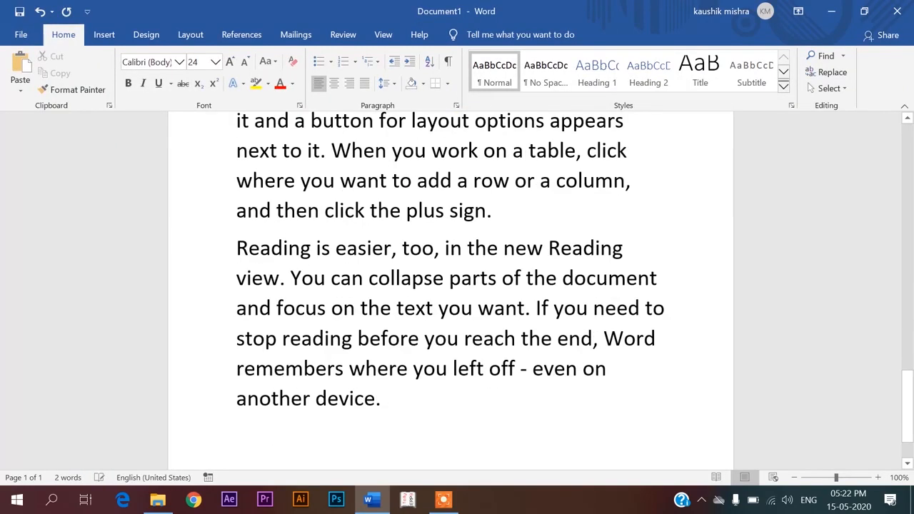
Step: Move the picture up to the left margin beside the first paragraph so the text wraps around it
scroll(252, 268, up, 15)
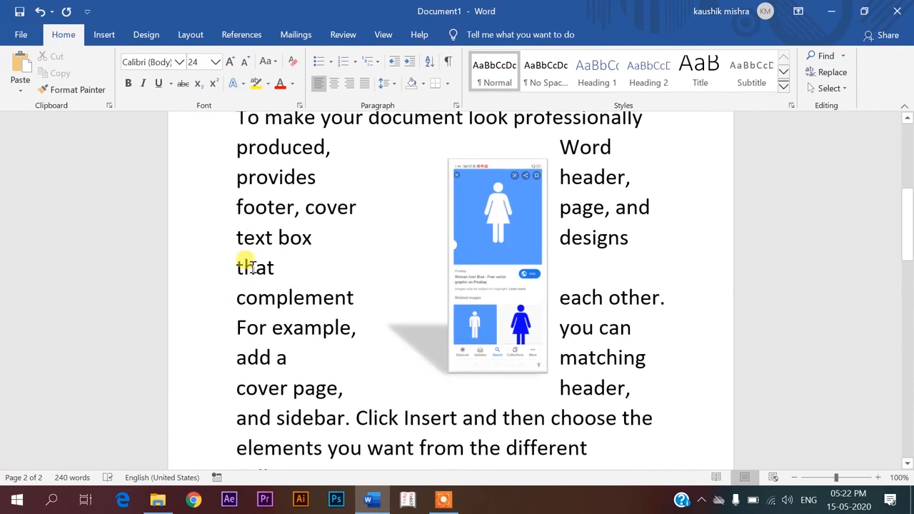
scroll(286, 293, up, 1)
scroll(527, 347, up, 2)
drag(503, 449, 287, 275)
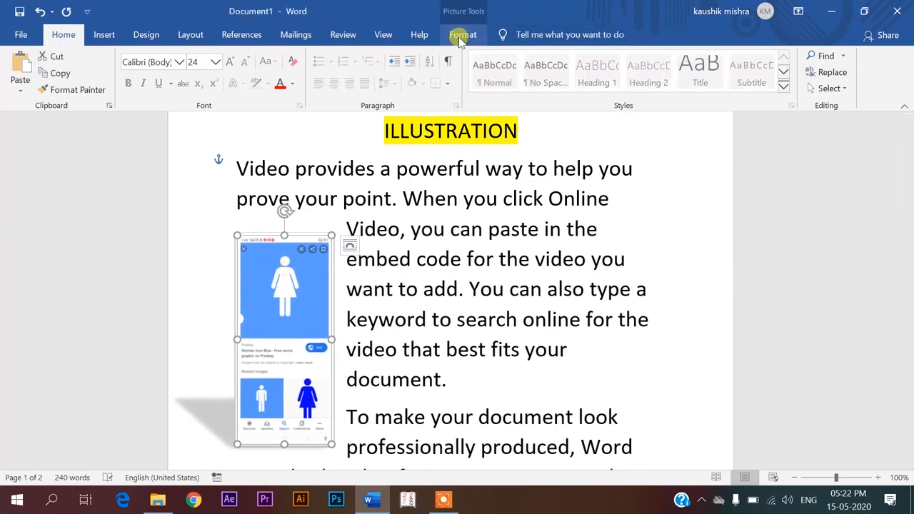
Step: Open the picture's position options and preview Position in Top Left with Square Text Wrapping
click(461, 36)
click(613, 63)
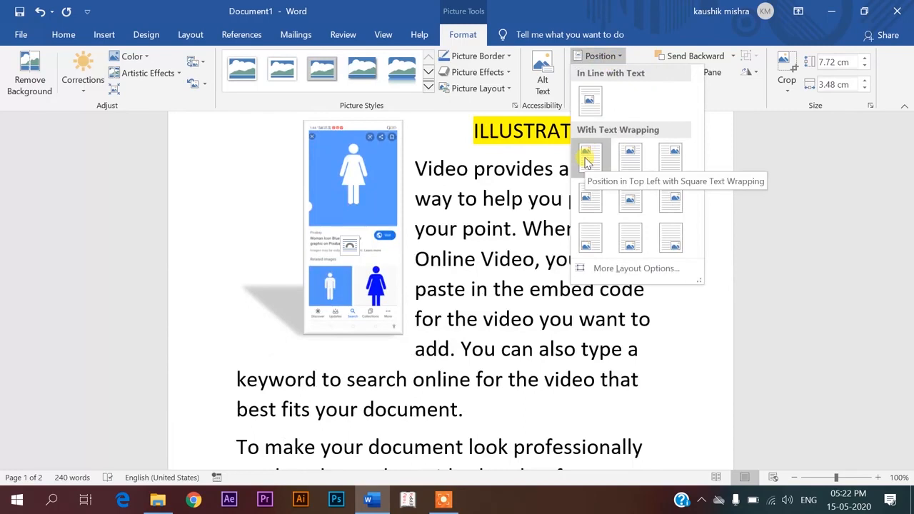
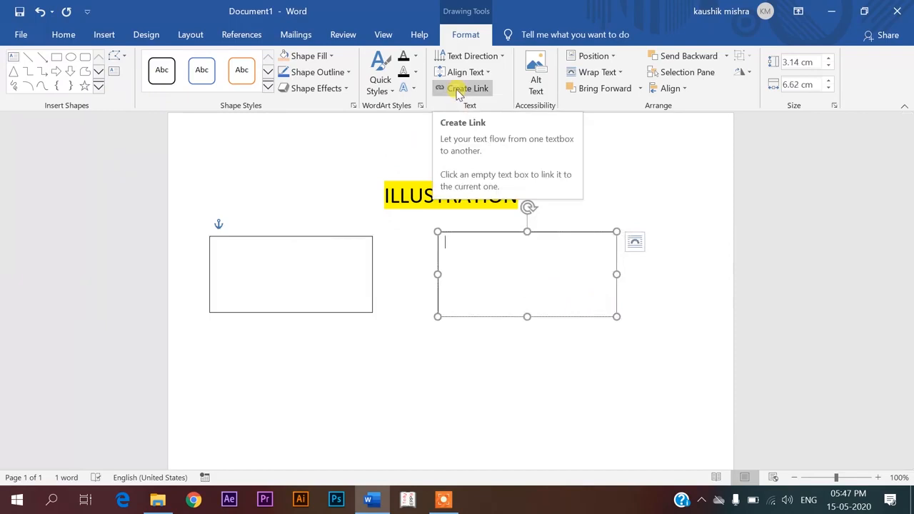
Step: Create a text link from the first text box to the empty second text box, then deselect the boxes
click(282, 239)
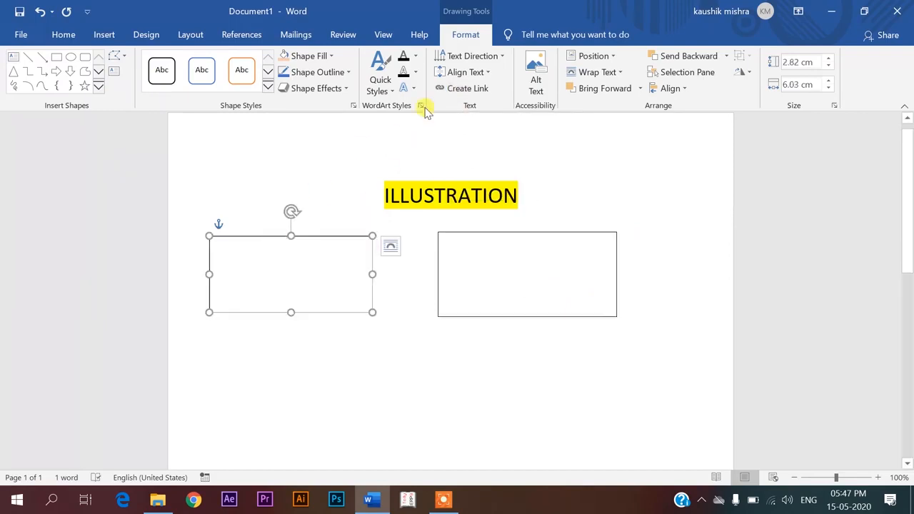
click(463, 89)
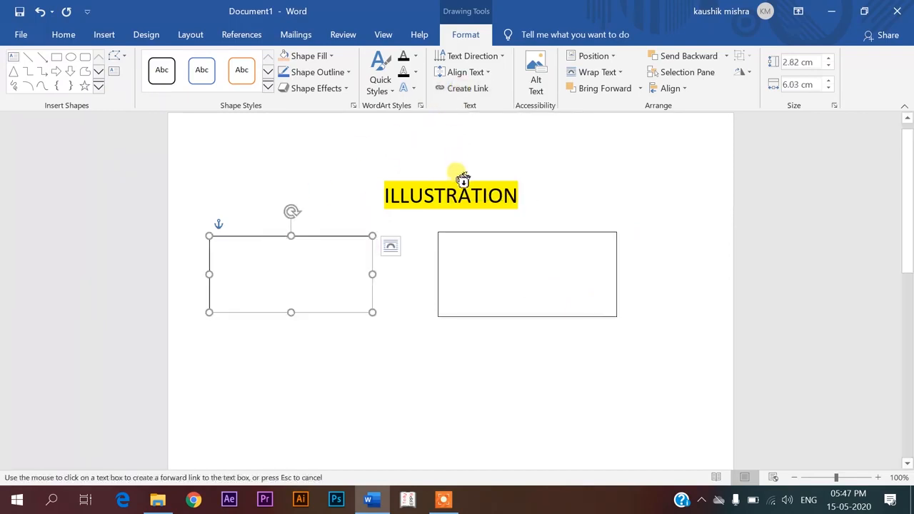
click(478, 243)
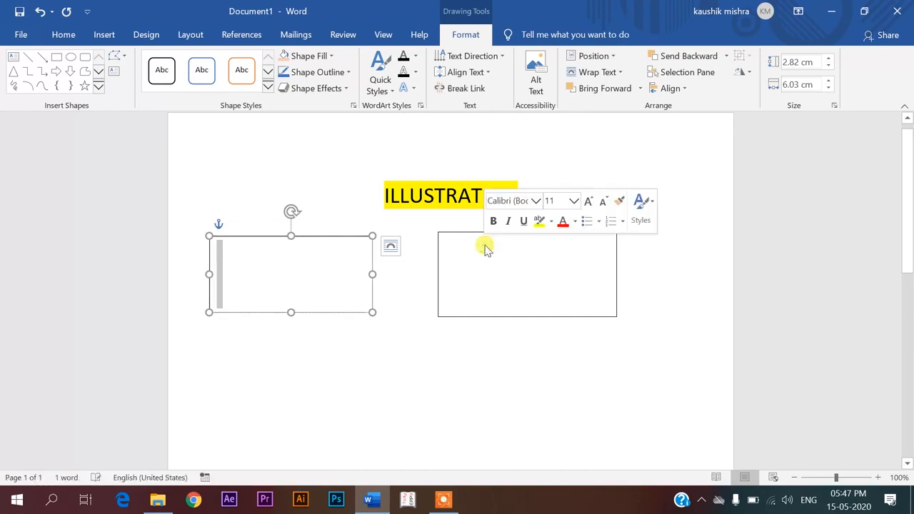
click(420, 283)
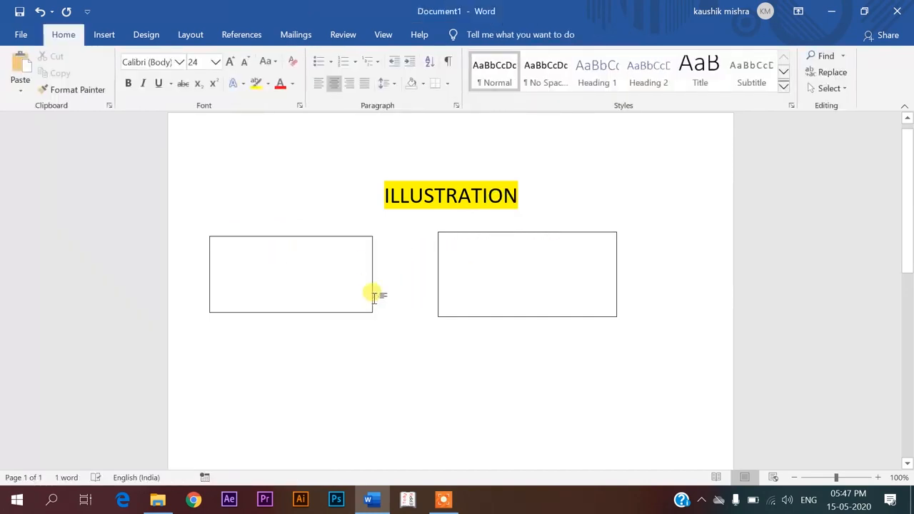
Step: Fill the first linked text box with the sample lines "Bjbfgbjgrgrjkffg" and "Fgtrgt", leaving an empty line between them
click(303, 272)
text(bjbfgbjg)
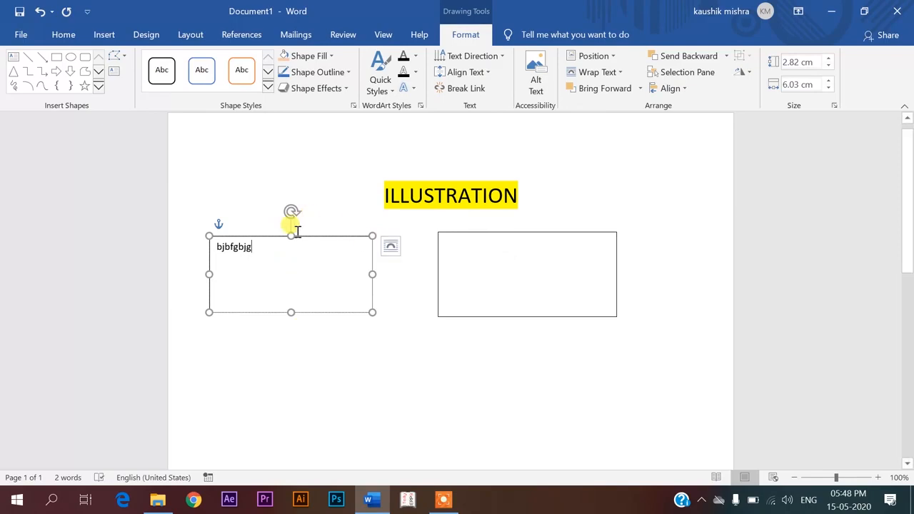
text(rgrjkff)
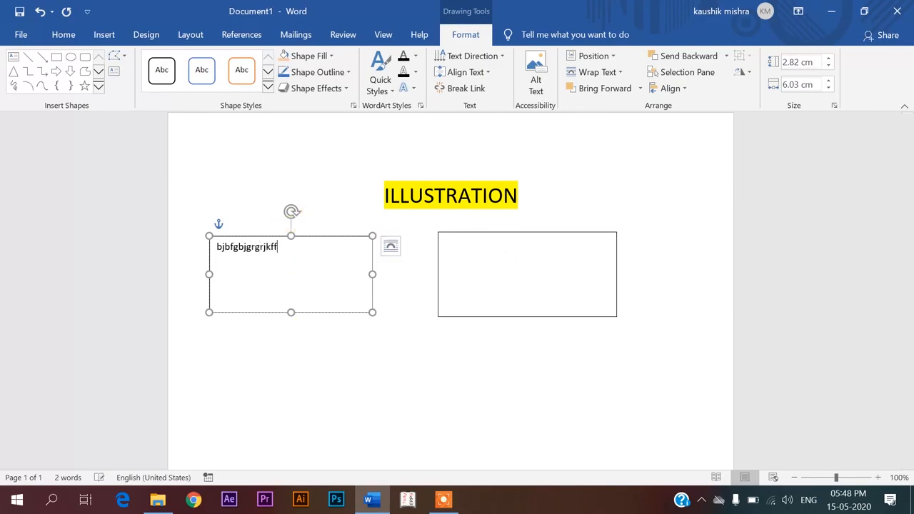
key(Return)
key(Return)
text(fgtrgt)
Step: Enter the short sample lines "G", "Tgt" and "Gg" in the second linked text box
click(438, 247)
text(g)
key(Return)
text(tgt)
key(Return)
text(gg)
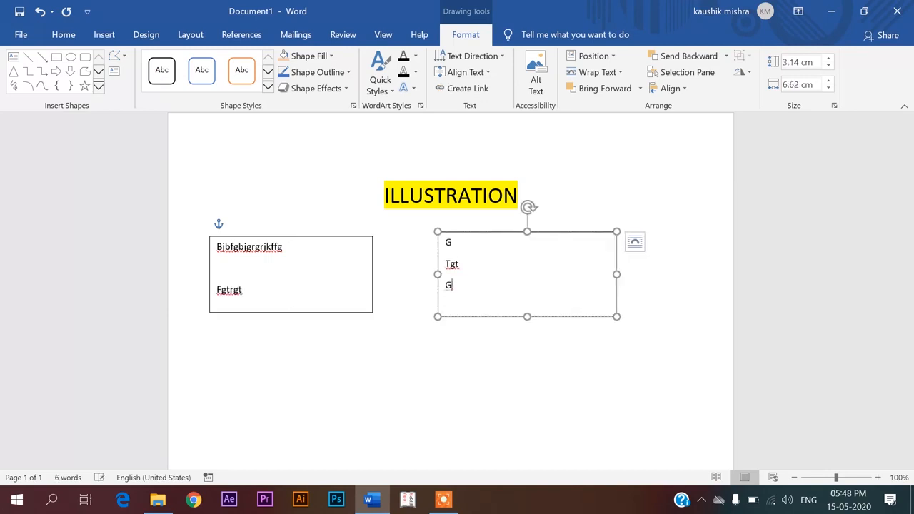
Step: Replace the text after the first line with "Ijifubgiotrgjrg", continuing into the second box with "Grgt5gt" and "Rgg5gg"
shift+click(244, 289)
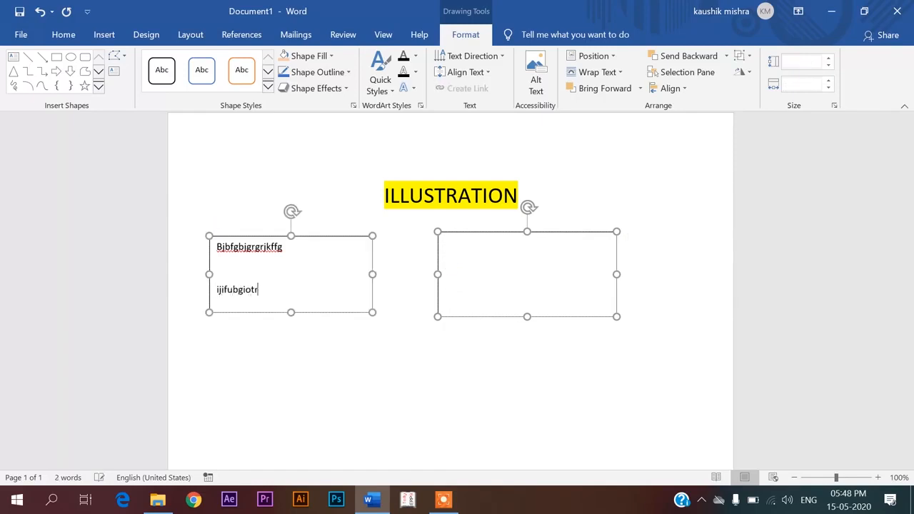
key(Return)
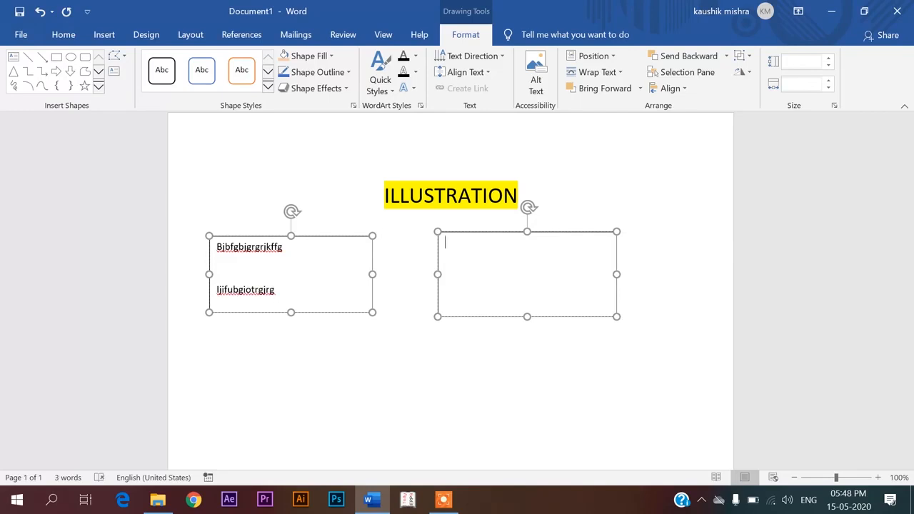
text(grgt5gt)
key(Return)
text(Rgg5gg)
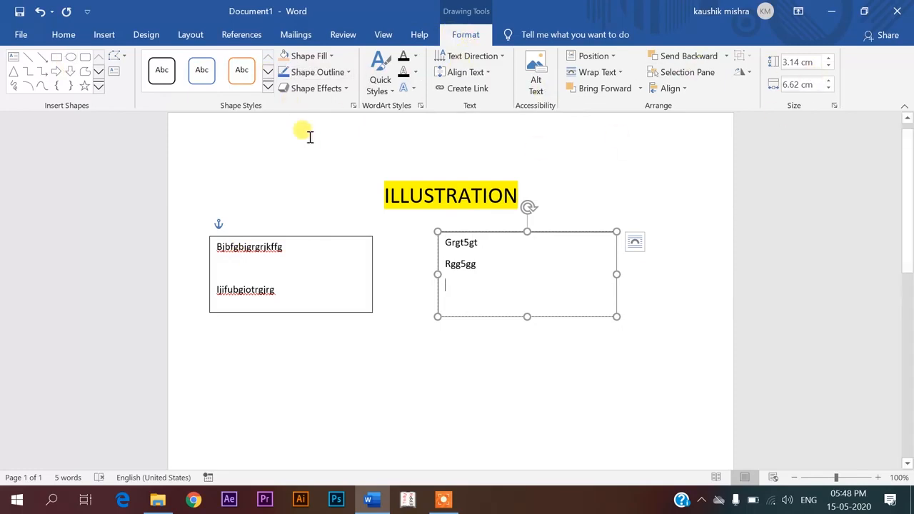
Step: View the source options for inserting a 3D model, then dismiss them
click(106, 35)
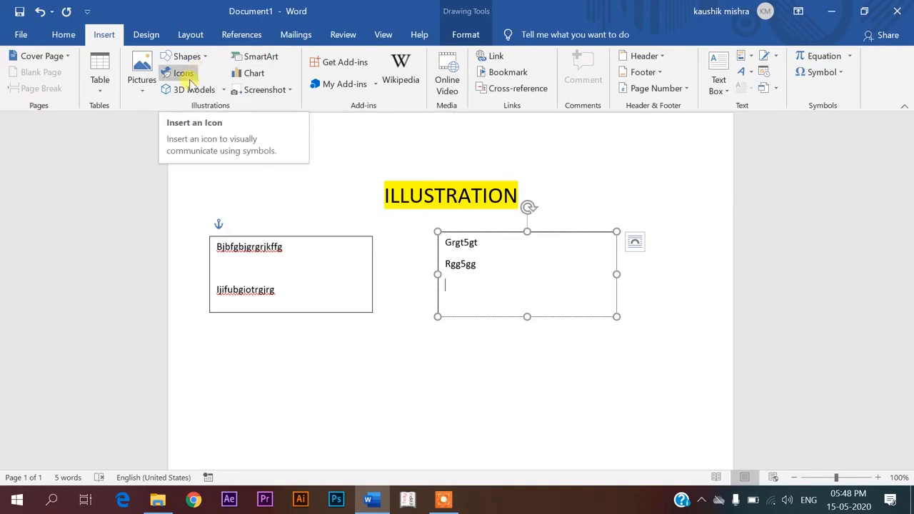
click(223, 92)
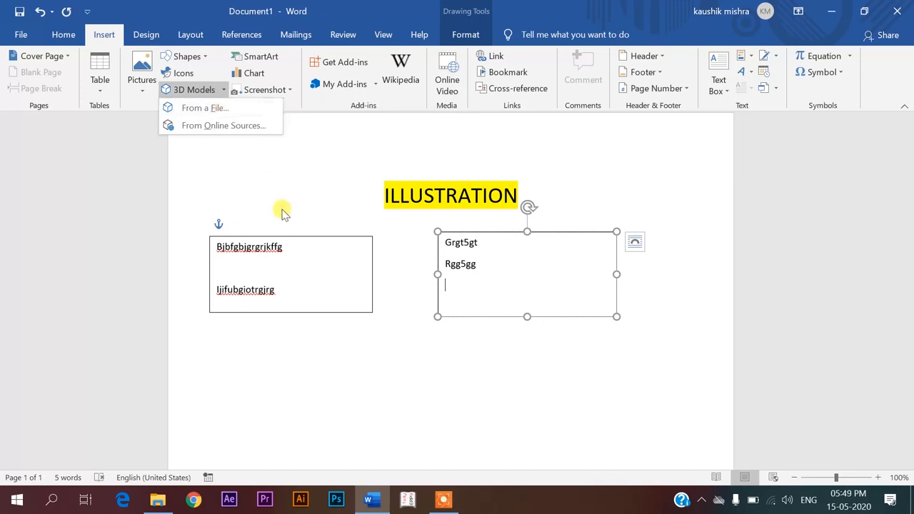
click(279, 262)
Step: Remove both linked text boxes from the page
click(284, 255)
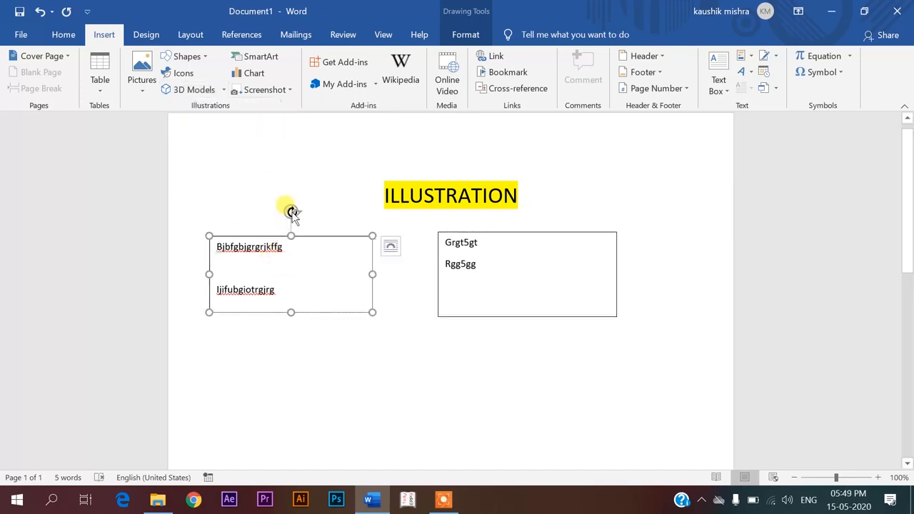
right_click(291, 211)
click(318, 203)
click(455, 259)
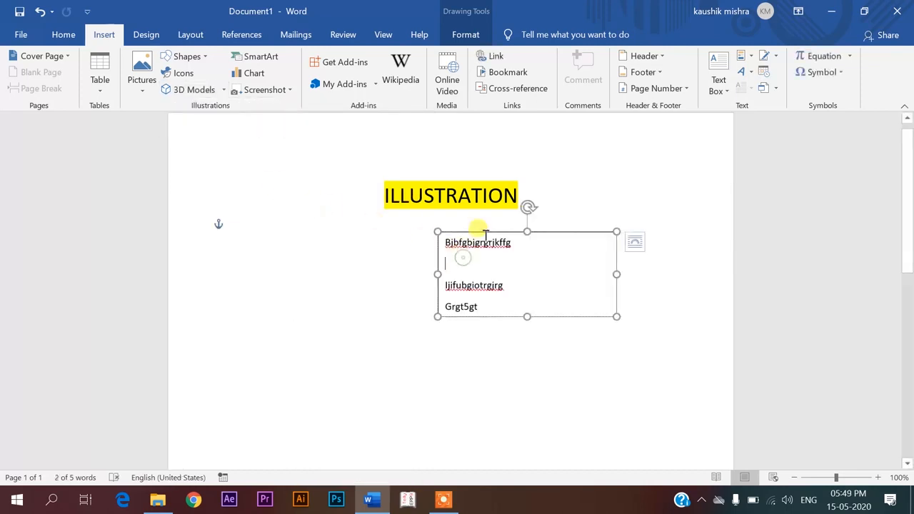
right_click(527, 208)
click(530, 202)
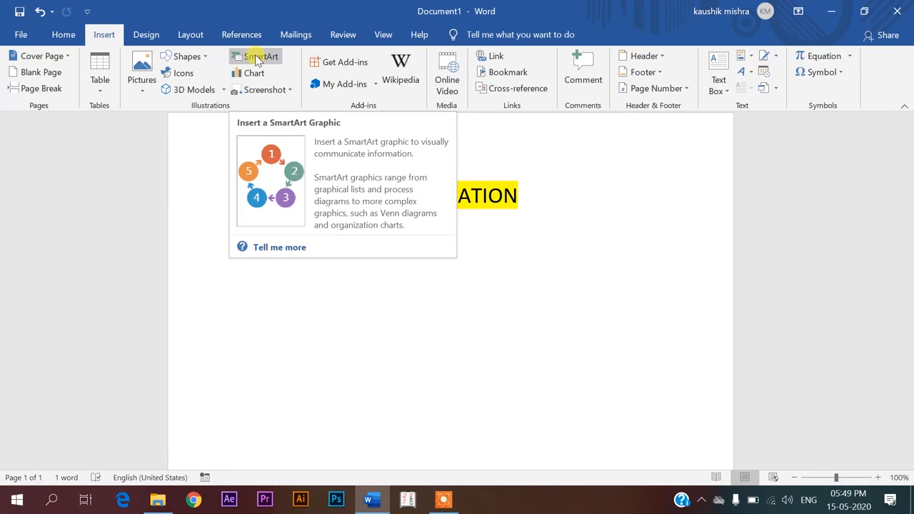
Step: Open the SmartArt gallery and preview list layouts, including Picture Caption List, Square Accent List, Stacked List and Bending Picture Accent List
click(257, 60)
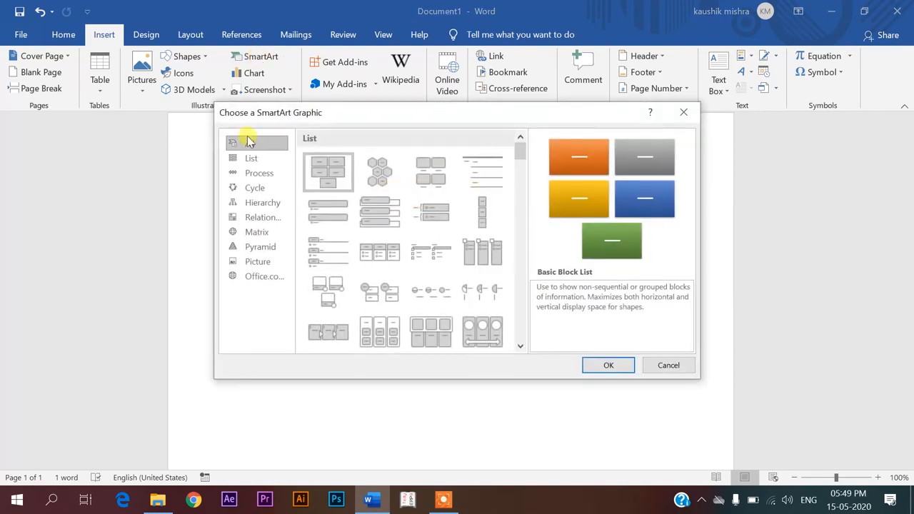
click(390, 216)
click(431, 173)
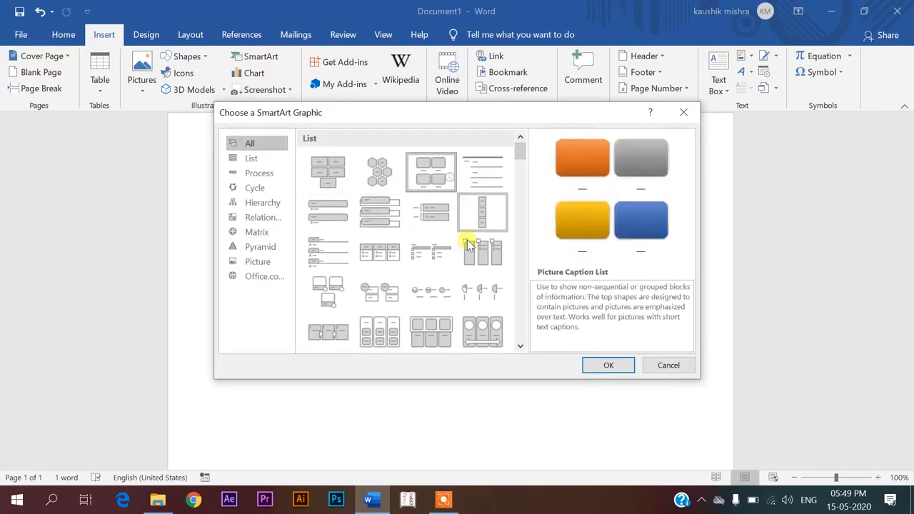
click(473, 242)
click(465, 184)
click(428, 247)
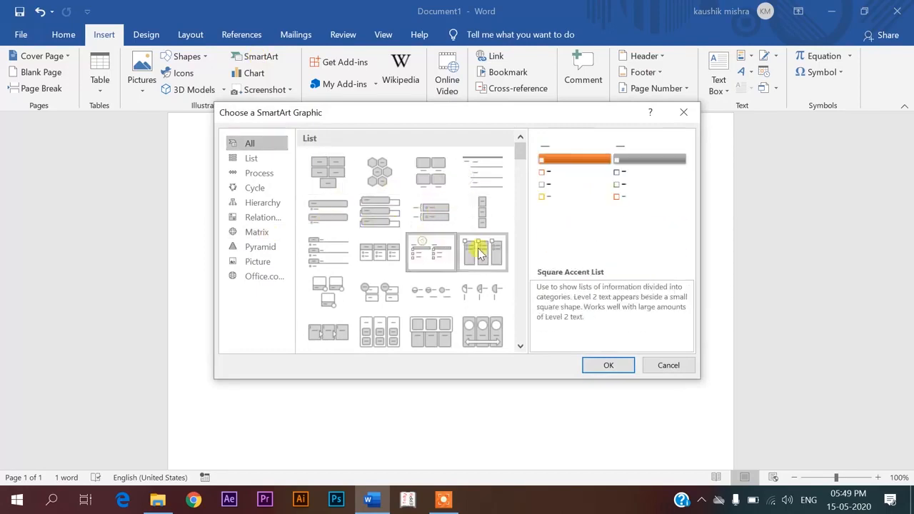
click(476, 250)
click(444, 251)
click(379, 286)
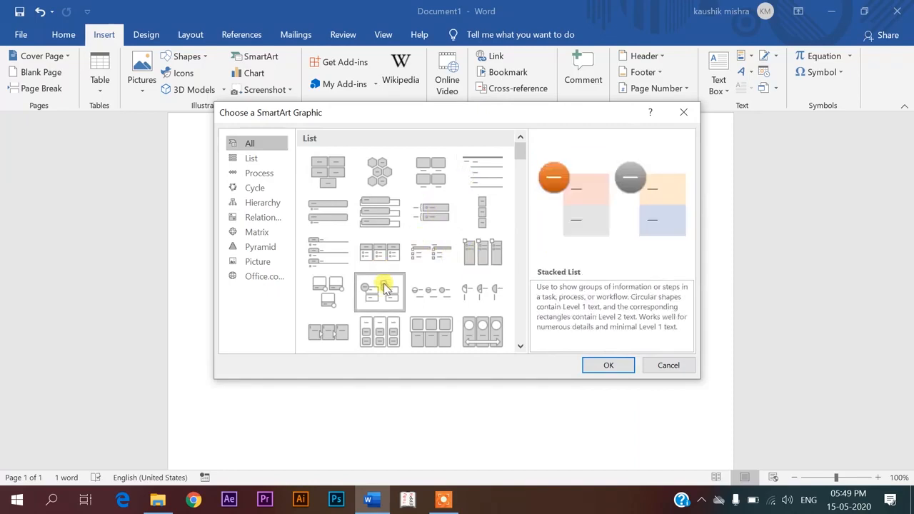
click(334, 291)
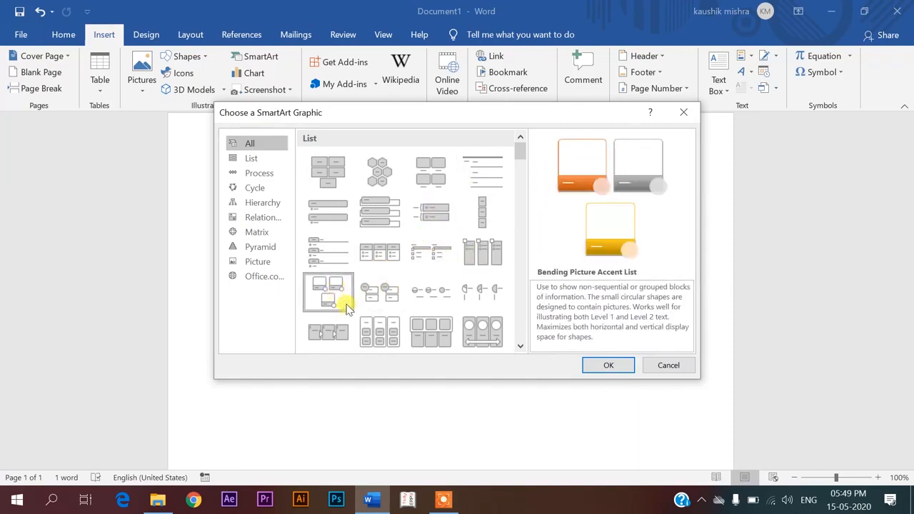
Step: Browse the SmartArt categories, including List, Process, Cycle, Relationship, Picture, Matrix and Hierarchy
click(249, 158)
click(259, 175)
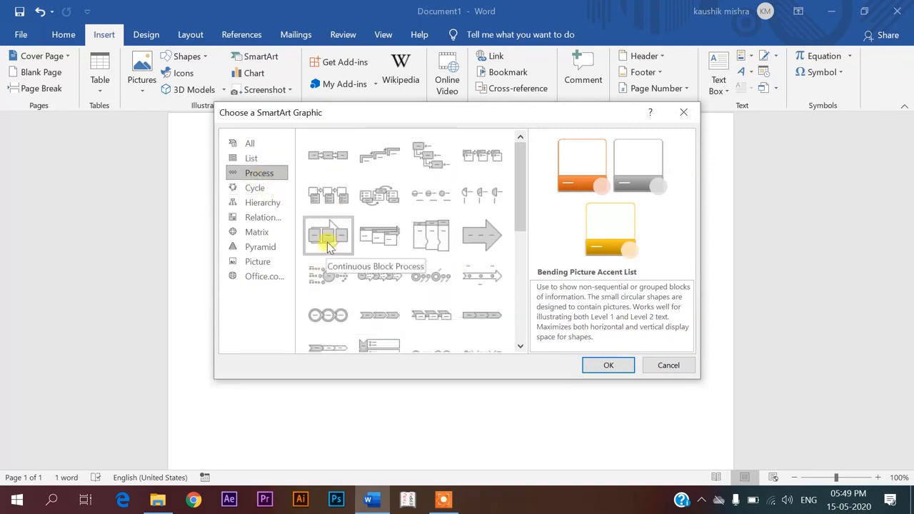
click(259, 187)
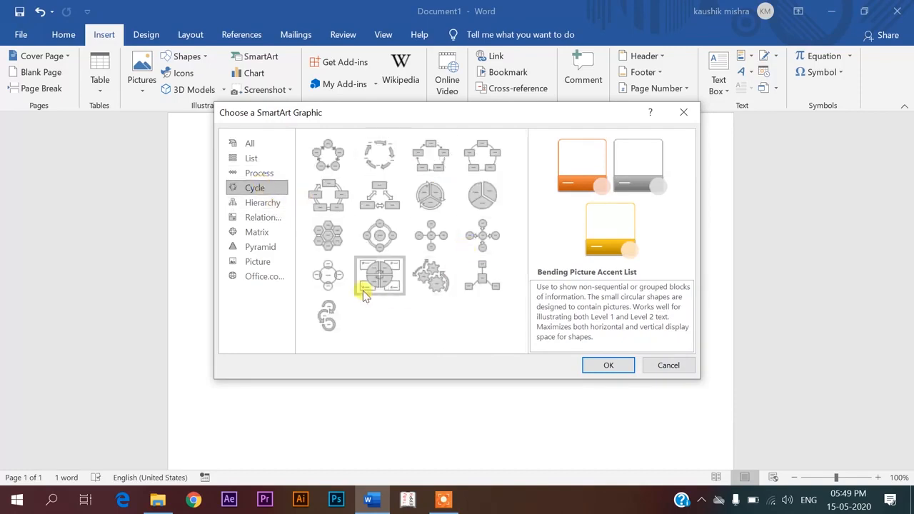
click(267, 220)
click(263, 275)
click(262, 263)
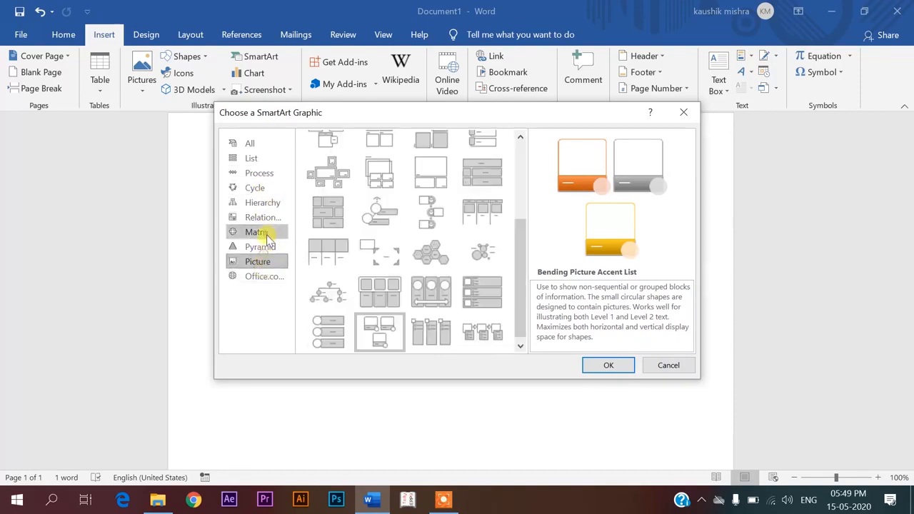
click(264, 232)
click(271, 203)
click(271, 187)
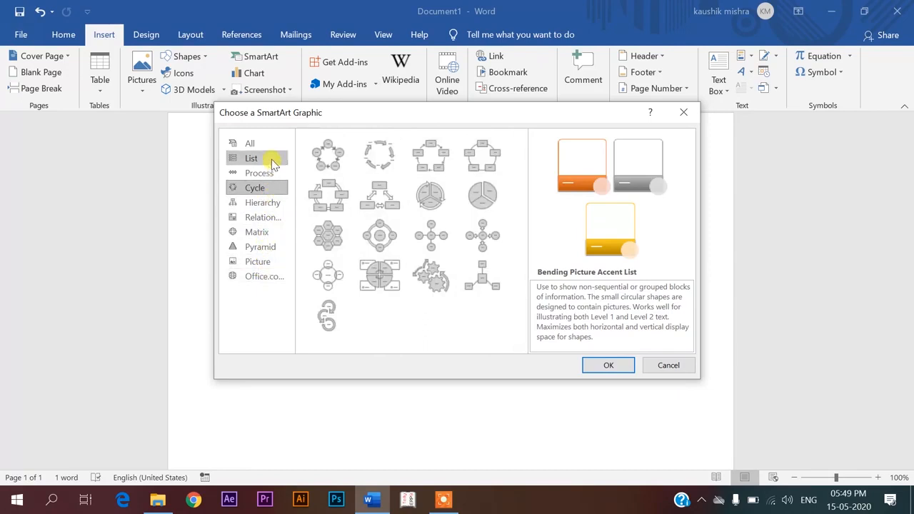
Step: Insert the Bending Picture Accent List SmartArt below the ILLUSTRATION heading and shrink the whole graphic
click(273, 164)
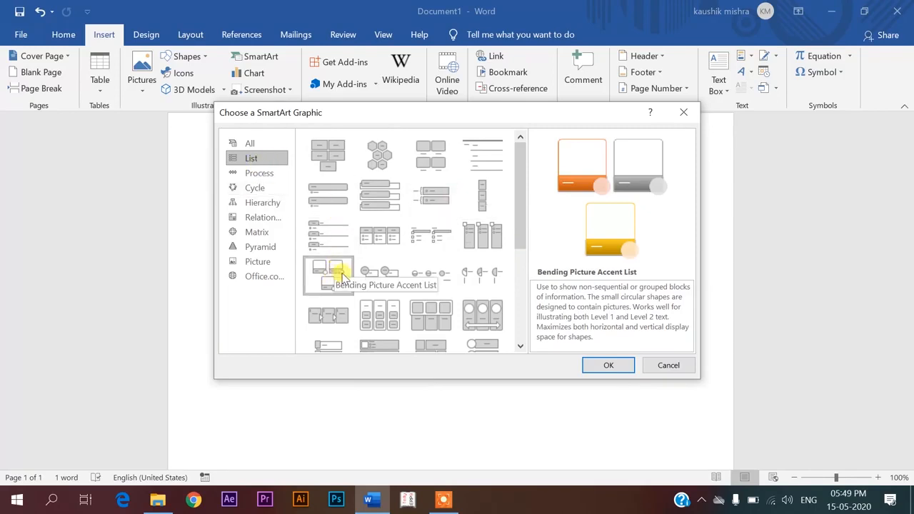
click(611, 367)
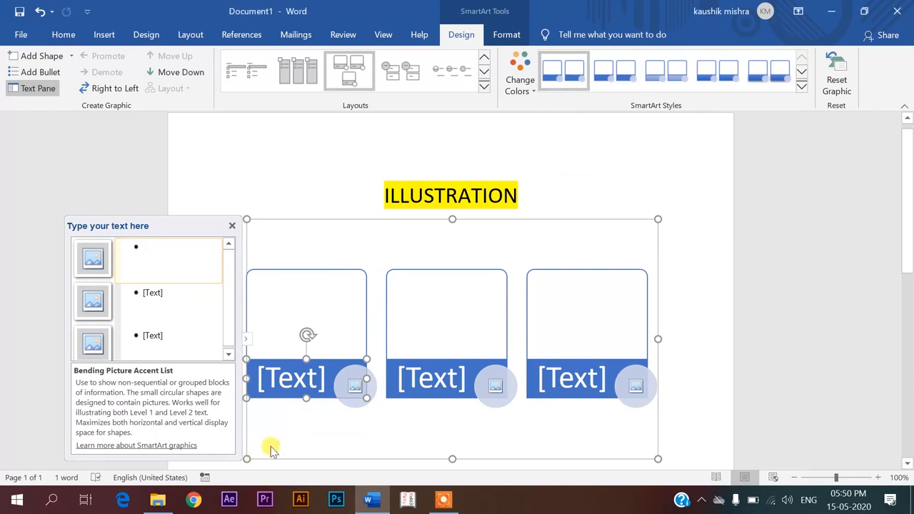
drag(283, 446, 367, 406)
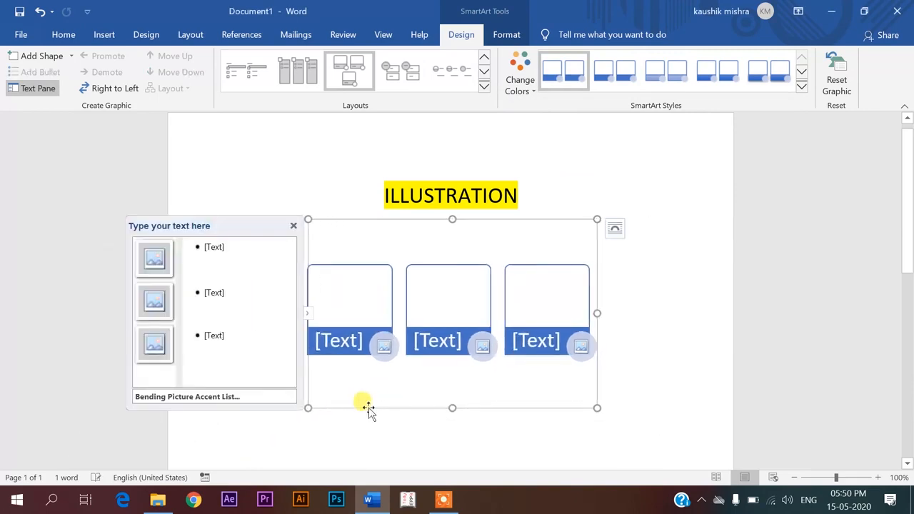
Step: Insert a picture from a file into the circular placeholder of the first SmartArt box
click(386, 348)
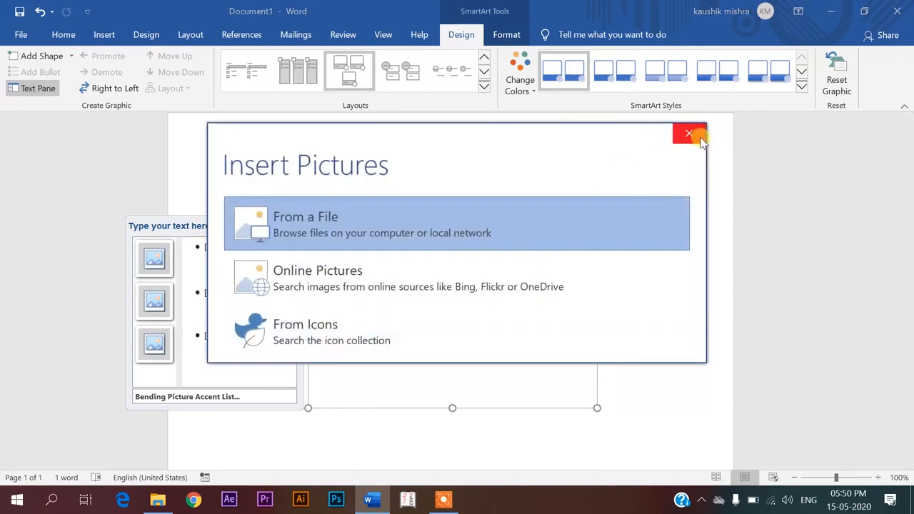
click(702, 139)
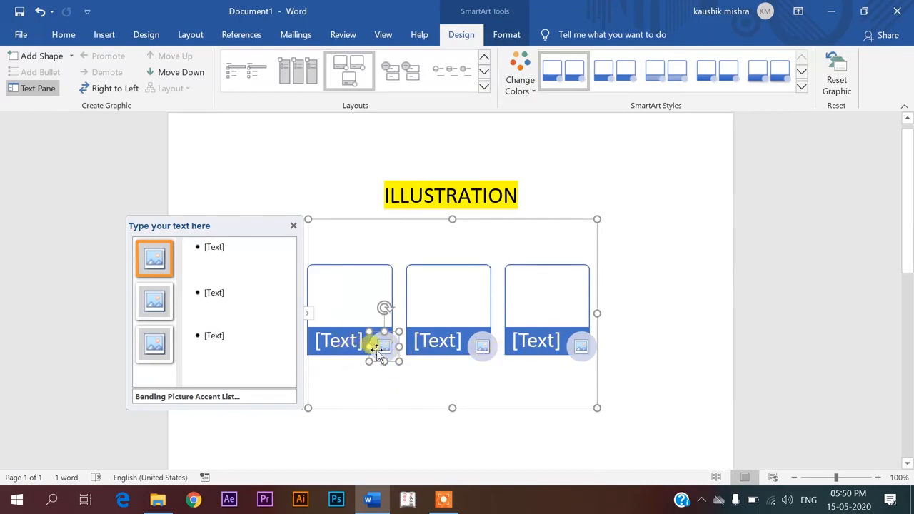
click(384, 348)
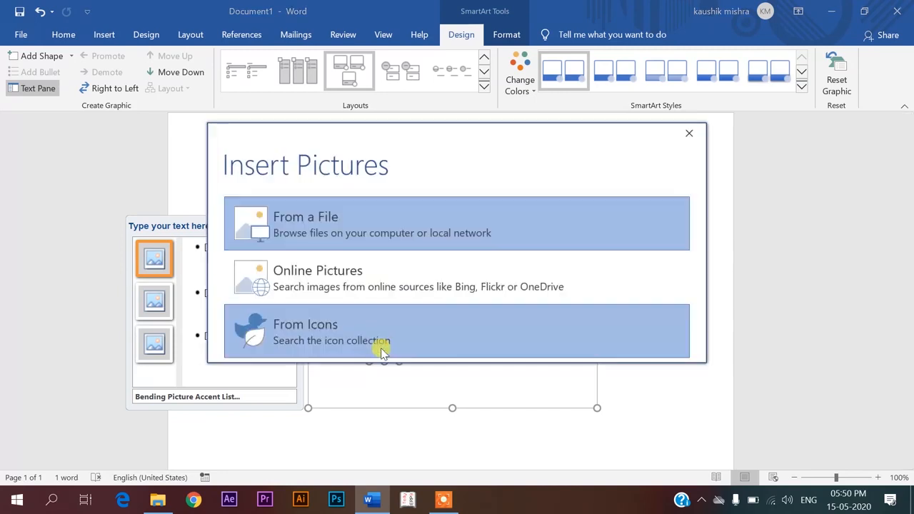
click(362, 245)
click(265, 148)
click(329, 320)
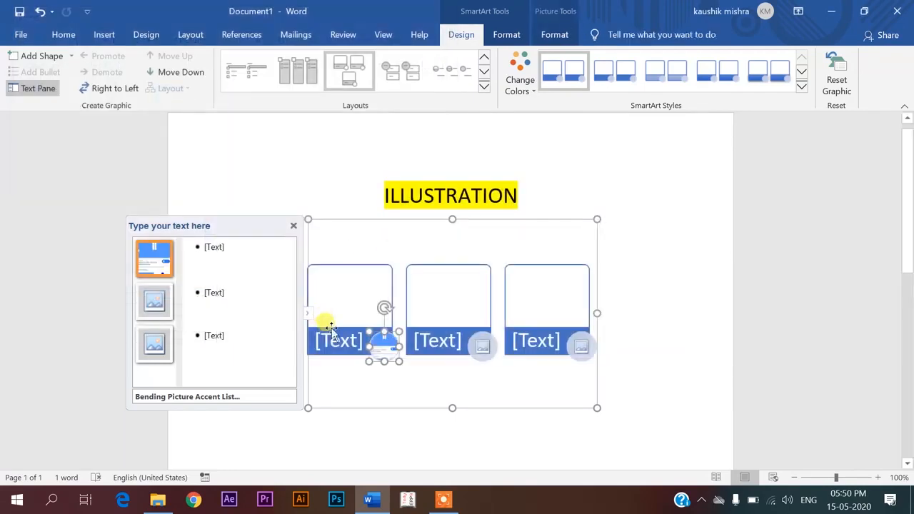
Step: Enlarge the first box's circular picture slightly and place the cursor in that box's text placeholder
drag(398, 361, 424, 375)
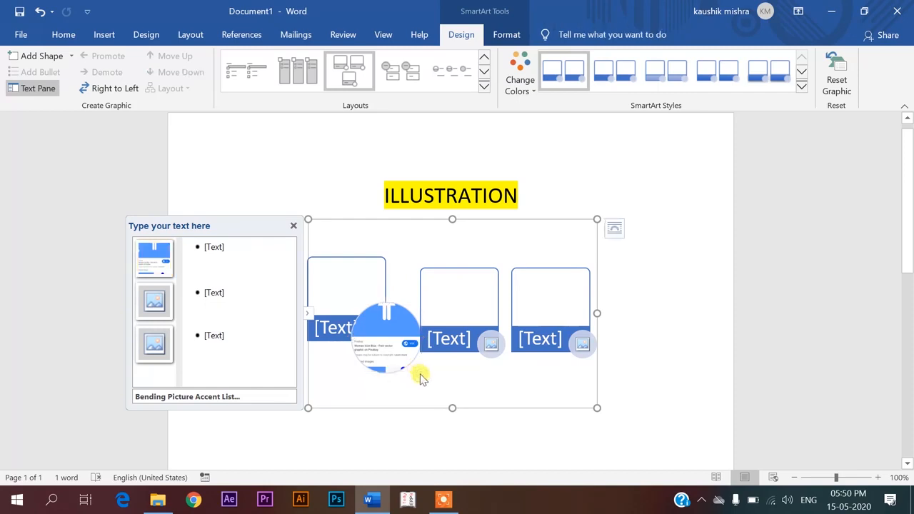
mouse_move(416, 370)
mouse_down()
mouse_move(400, 361)
mouse_move(409, 370)
mouse_up()
click(346, 337)
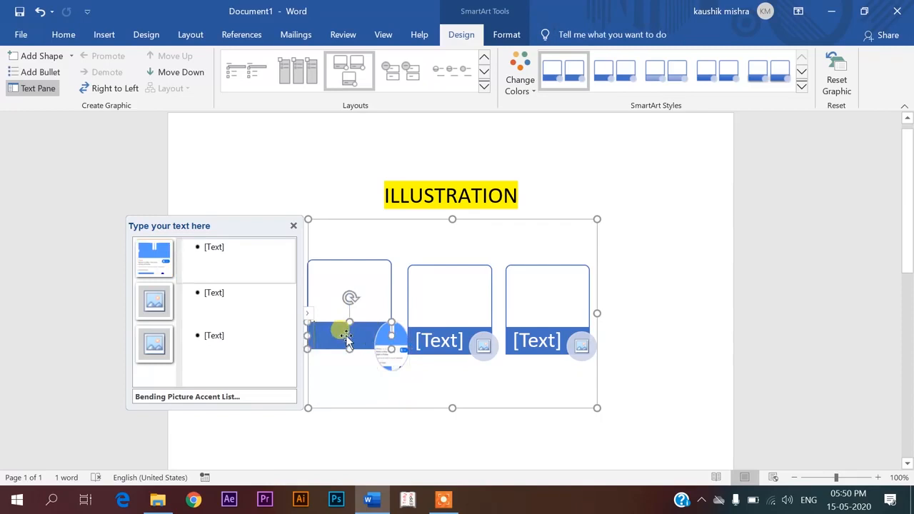
Step: Enter a person's name in the first box's text bar, and move its circular picture into the blank frame above, narrowed to fit
text(mukes)
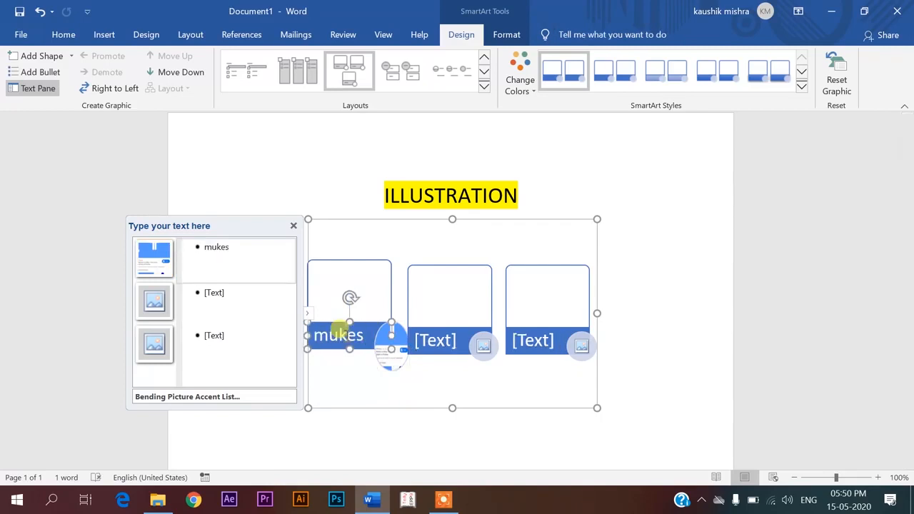
click(341, 280)
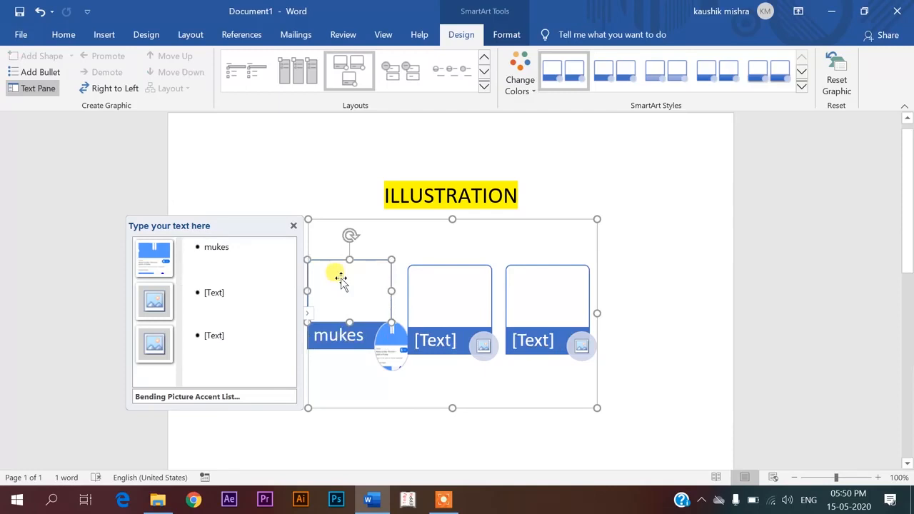
drag(388, 347, 337, 287)
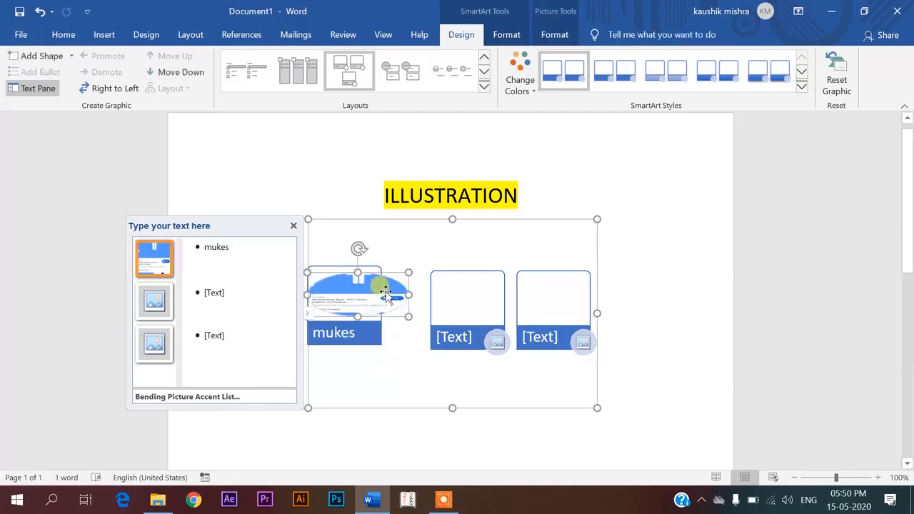
drag(408, 295, 361, 295)
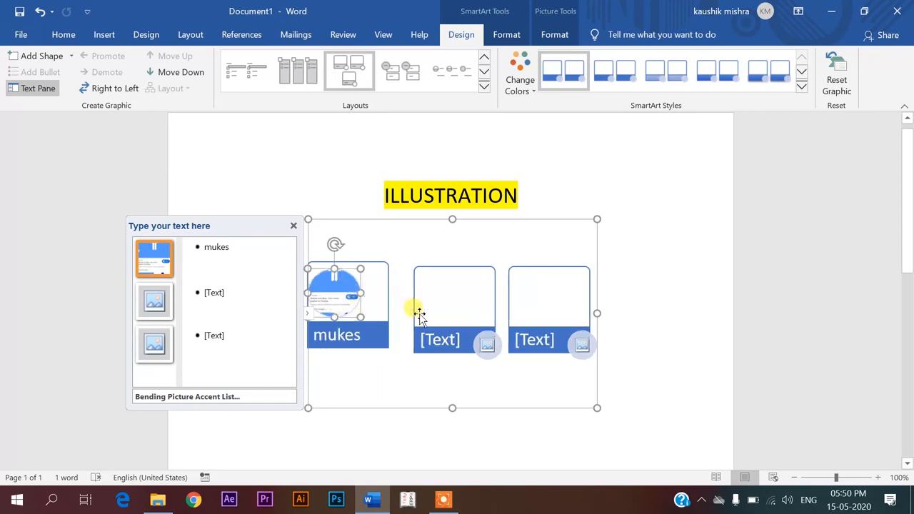
Step: Place the cursor in the third box's text entry and close the SmartArt text pane
click(209, 294)
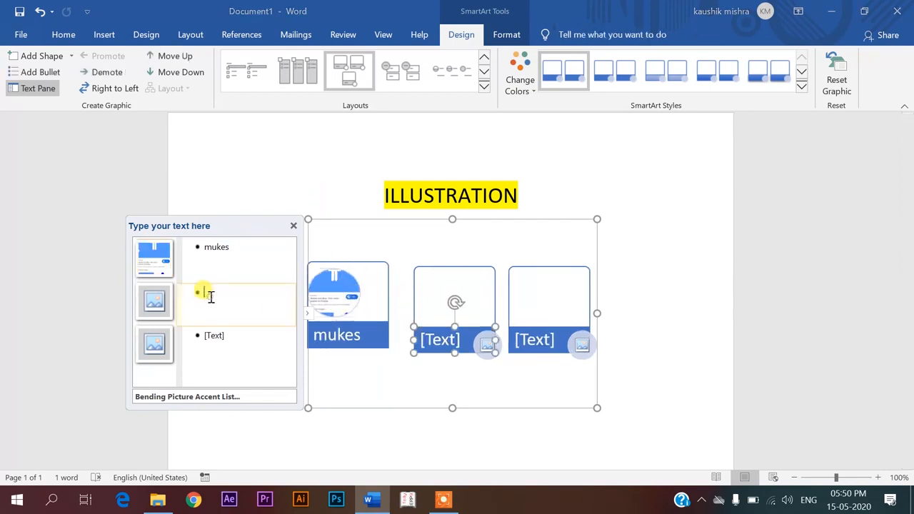
click(229, 333)
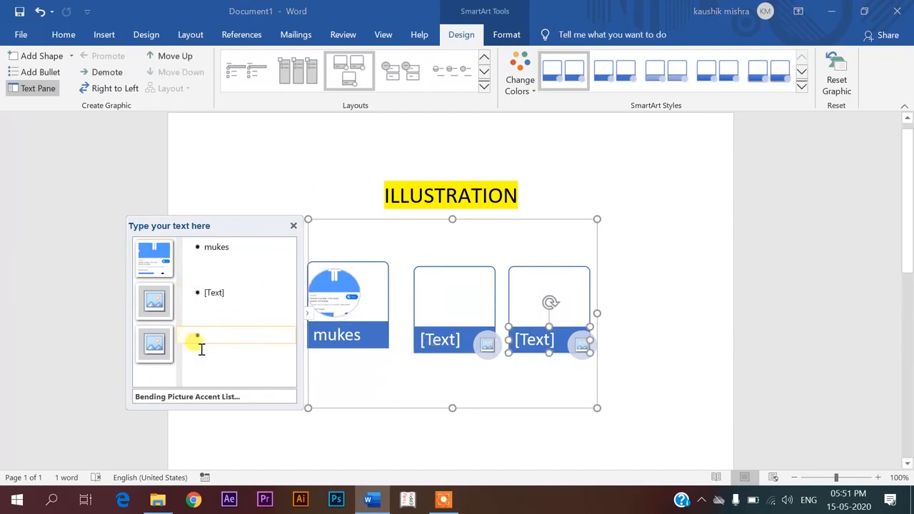
click(292, 227)
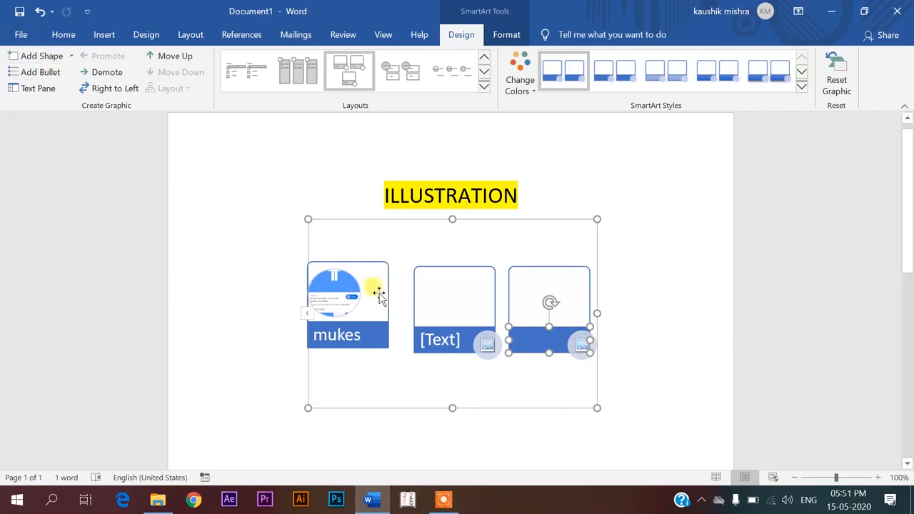
Step: Add an empty bullet inside the third box and check the entry in the SmartArt text pane
click(74, 55)
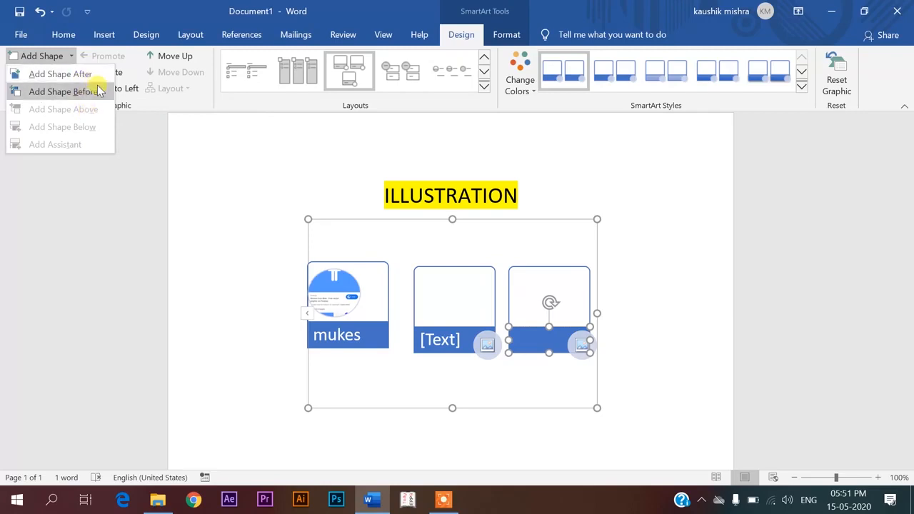
click(111, 158)
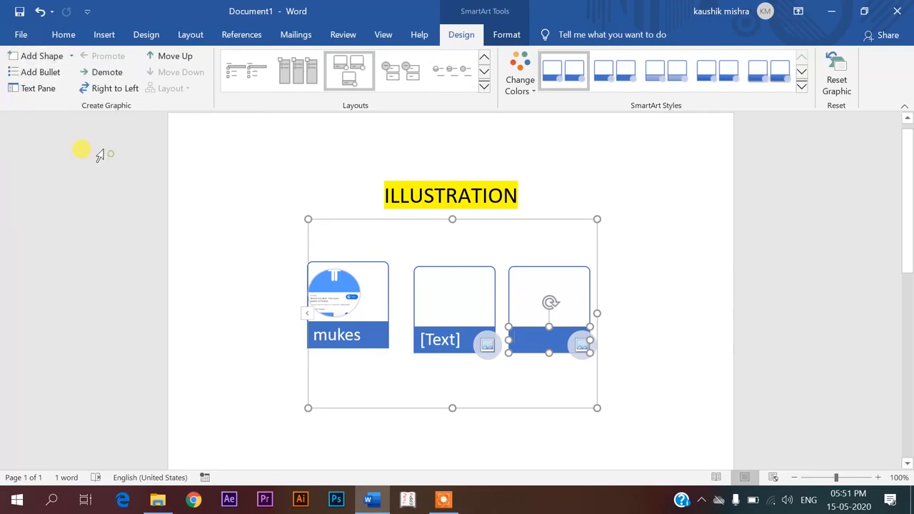
click(51, 73)
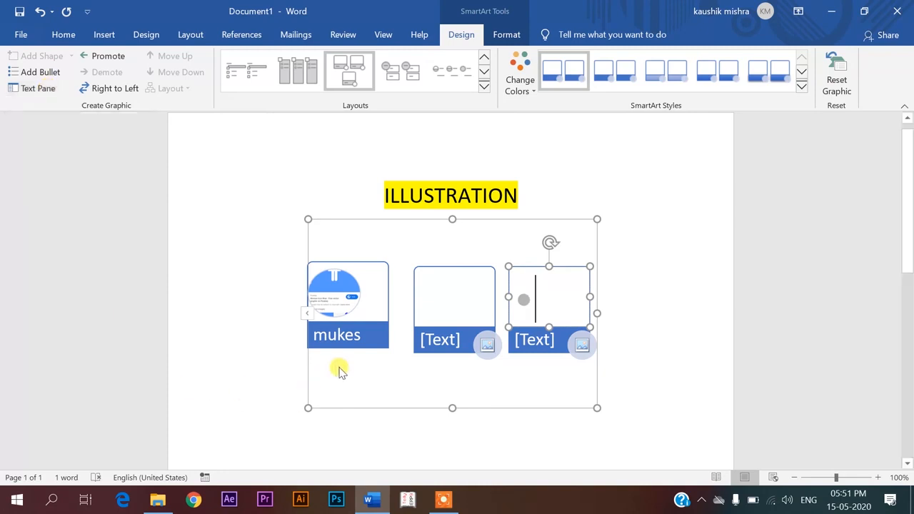
click(32, 88)
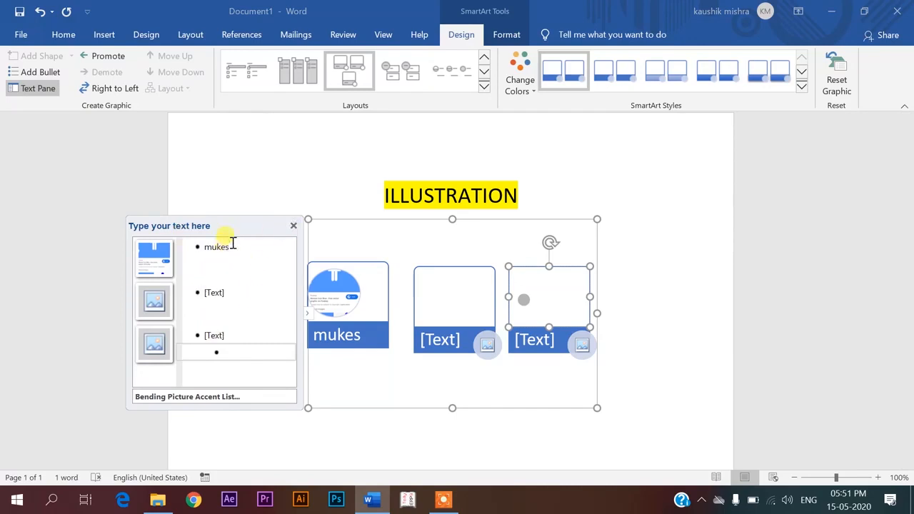
click(293, 226)
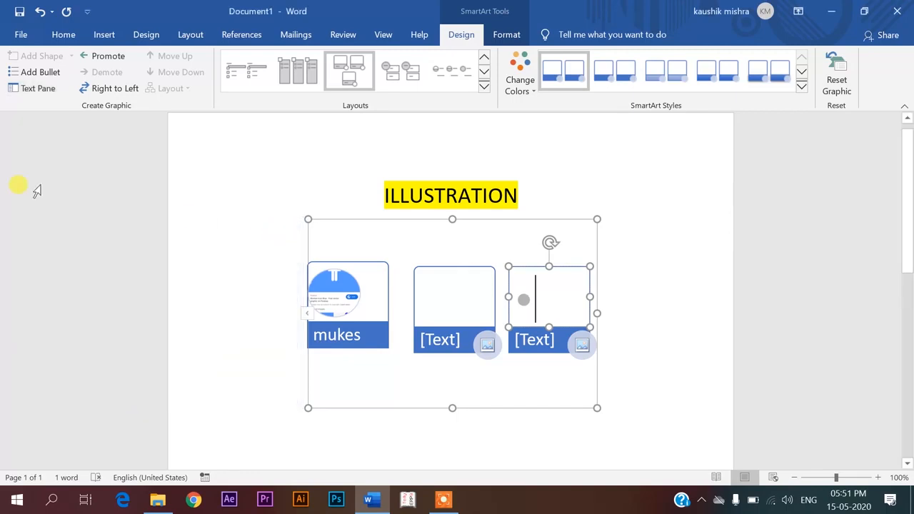
Step: Try promoting and demoting the third box's empty bullet, leaving it promoted as a fourth box
click(102, 60)
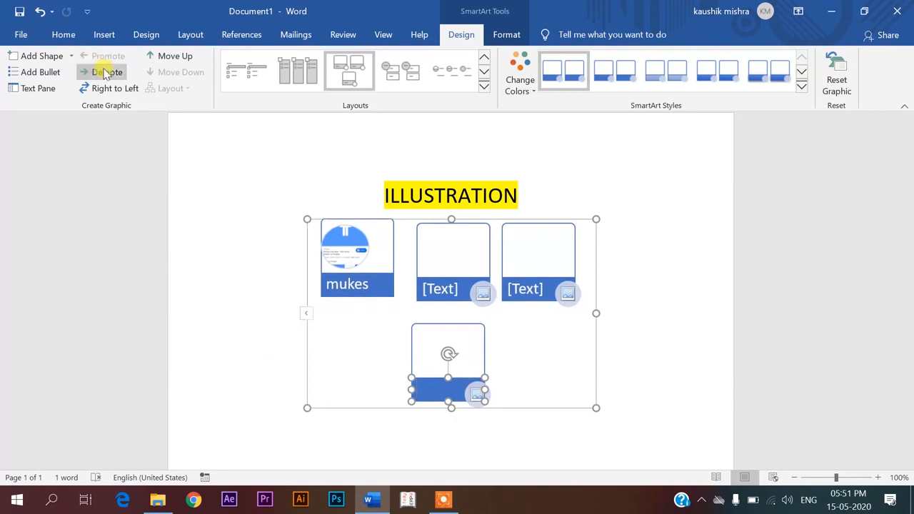
click(105, 74)
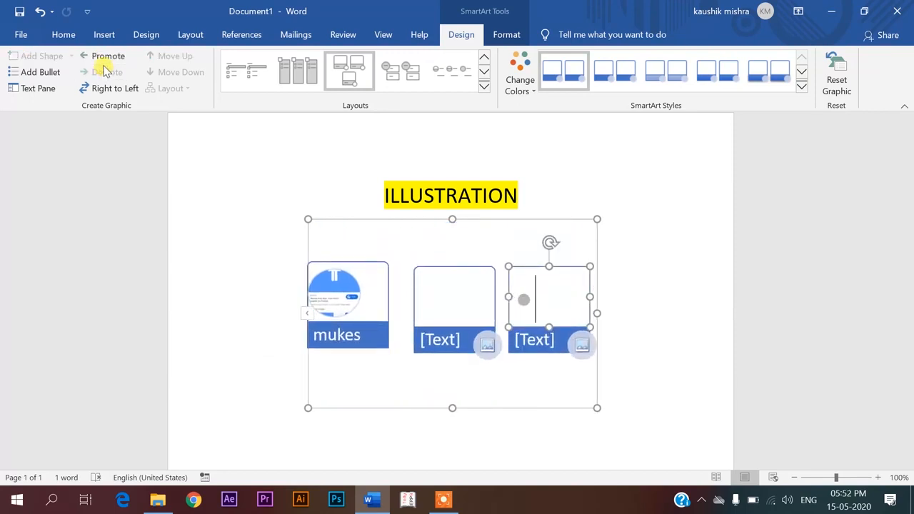
click(105, 57)
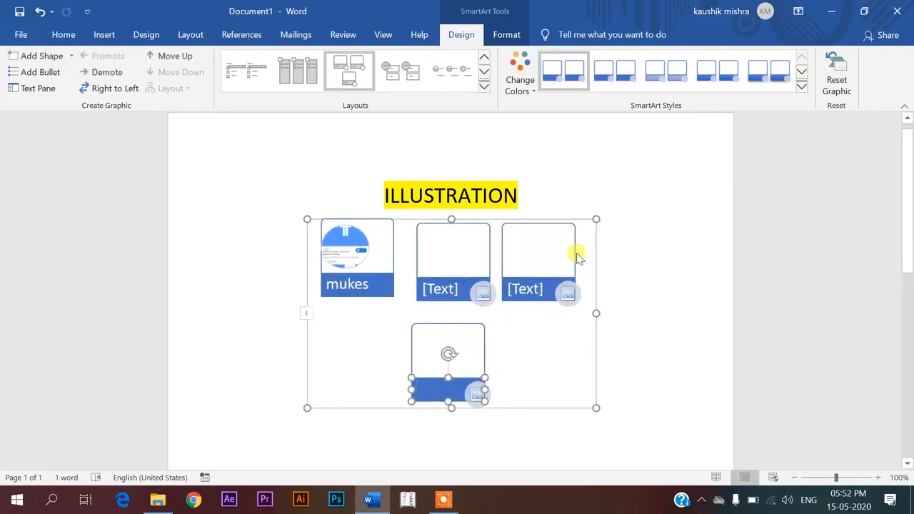
Step: Narrow the whole SmartArt graphic so that its four boxes are arranged in two rows of two
drag(596, 315, 620, 313)
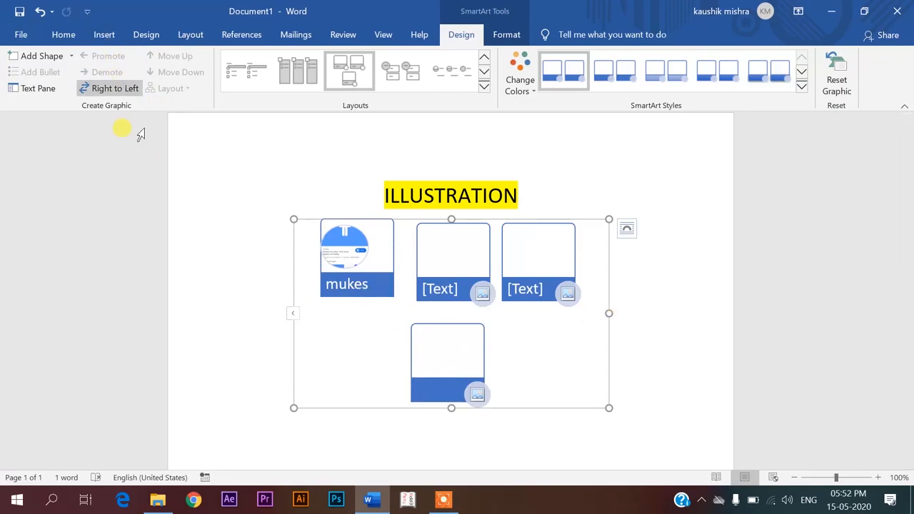
drag(600, 313, 554, 325)
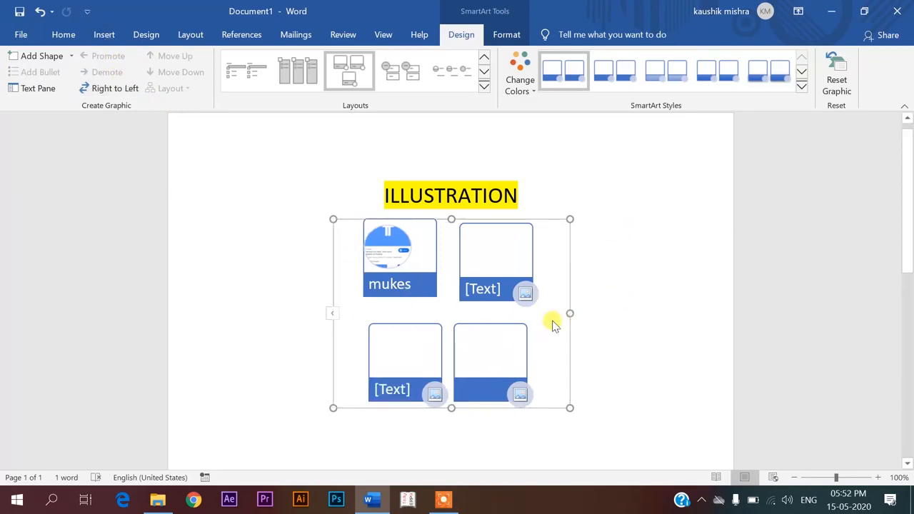
Step: Switch the SmartArt layout direction repeatedly between right-to-left and left-to-right, ending with the original order
click(114, 88)
click(114, 88)
click(115, 88)
click(118, 92)
click(118, 92)
click(118, 91)
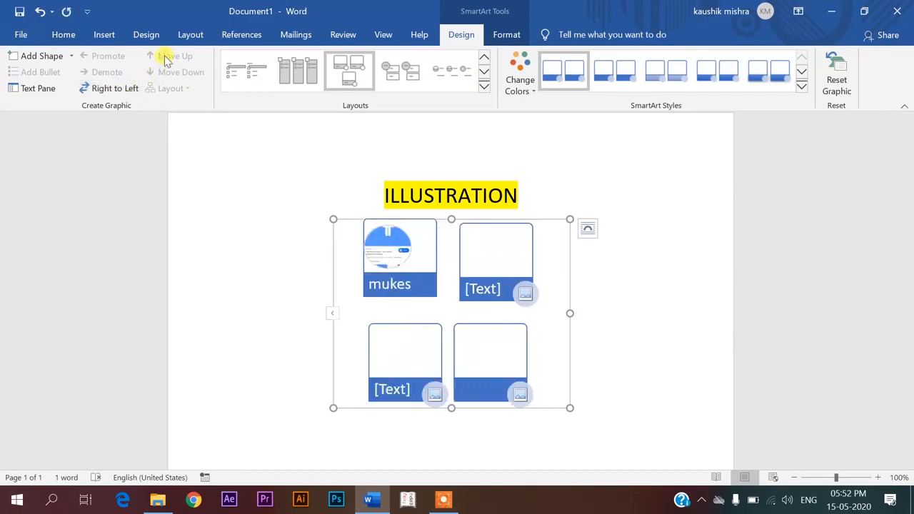
Step: Move the first box with the picture and name down one place in the SmartArt order
click(398, 256)
click(415, 294)
click(178, 72)
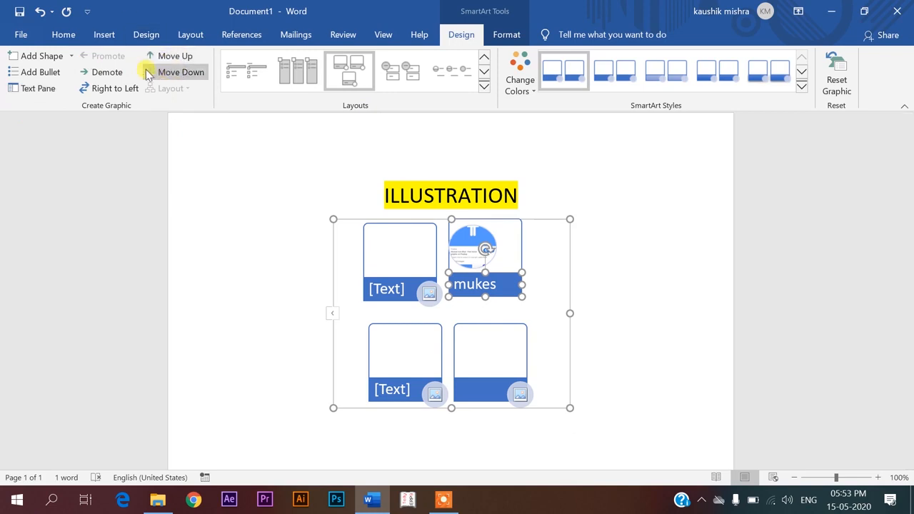
Step: Apply the fourth Colorful color variation to the SmartArt and reset the graphic to its default formatting
click(524, 92)
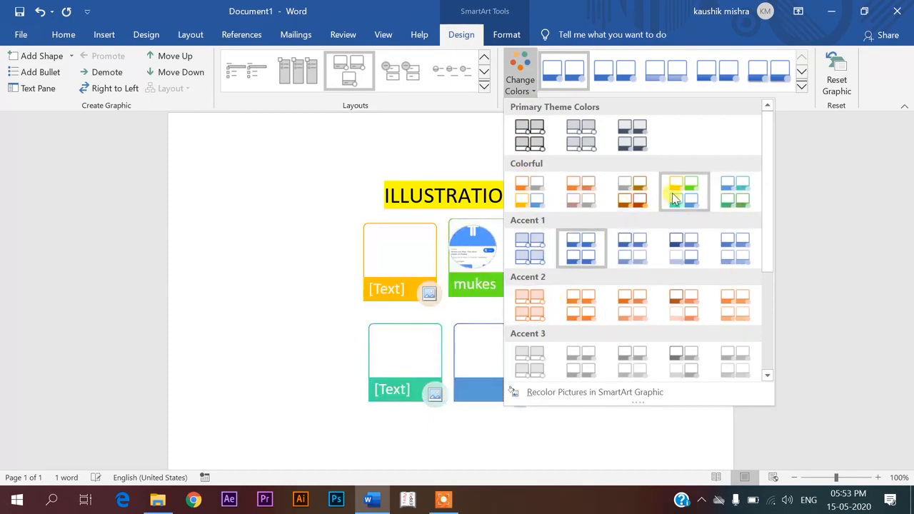
key(Escape)
click(502, 261)
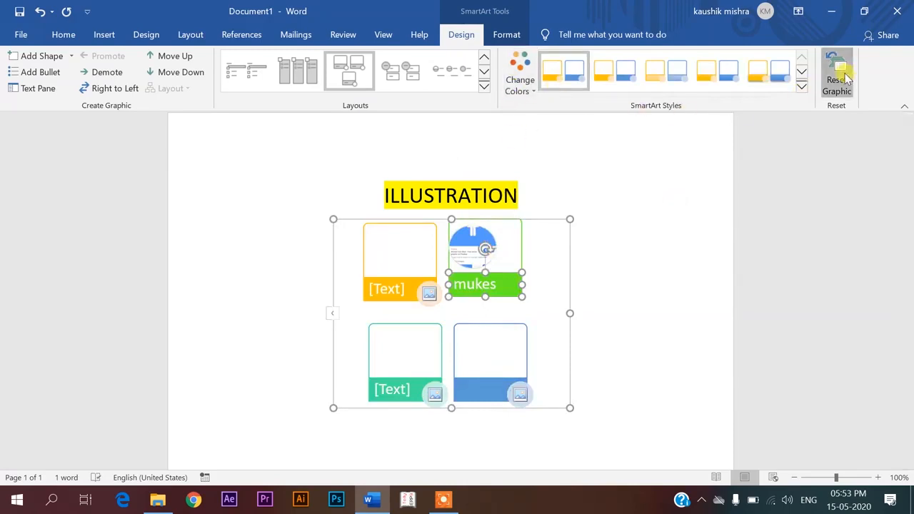
click(843, 78)
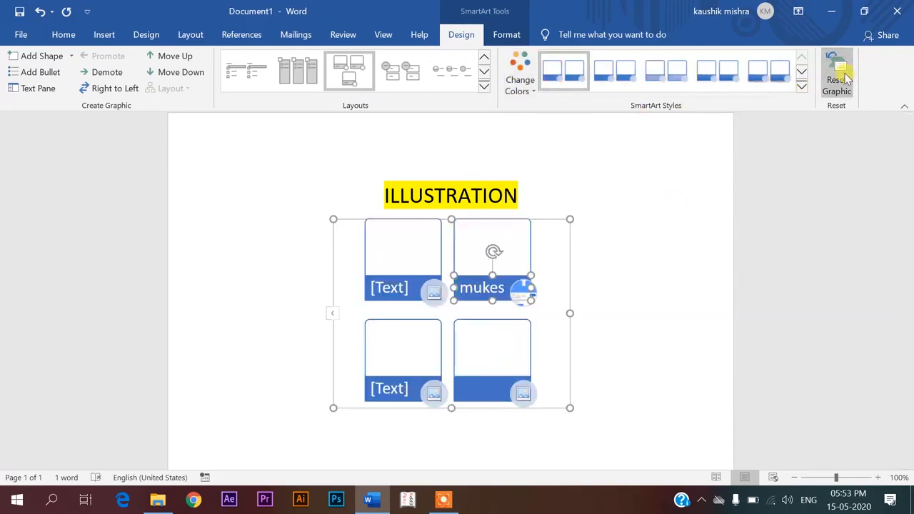
click(803, 85)
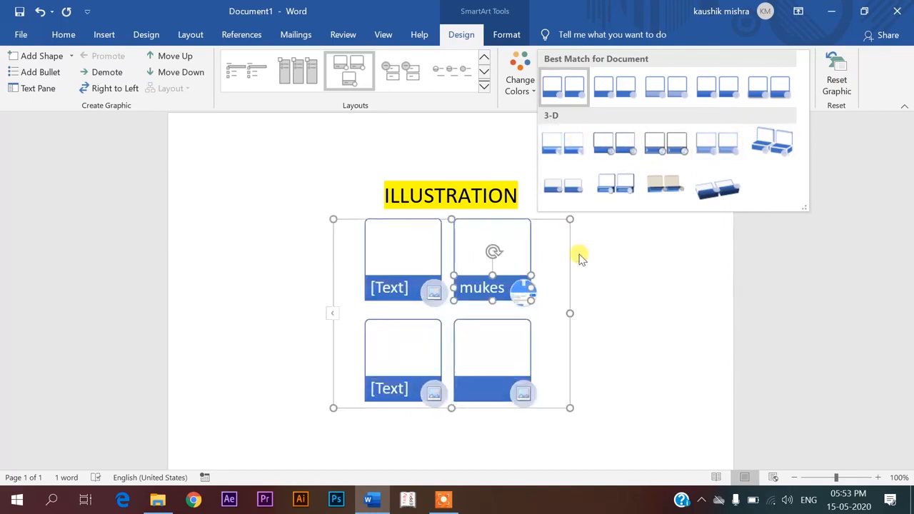
click(580, 259)
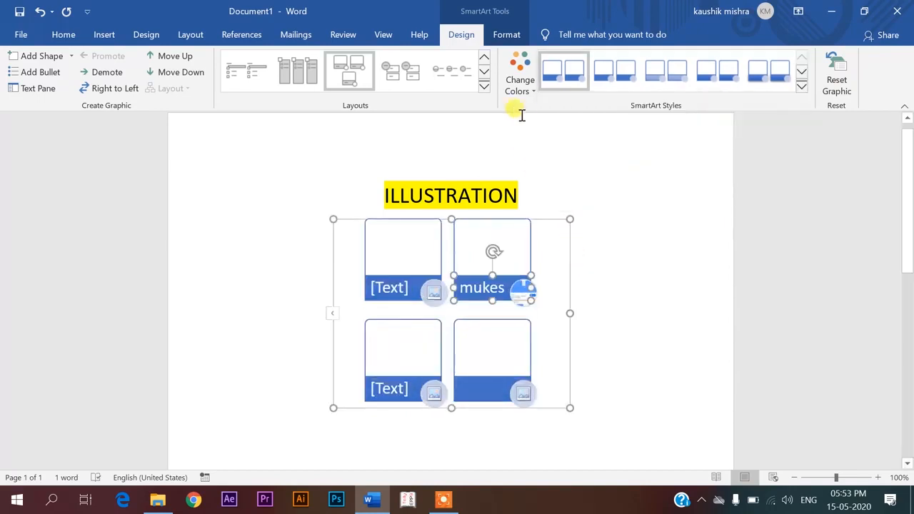
Step: Enlarge the second box's name bar by several increments and shrink it back by two
click(508, 35)
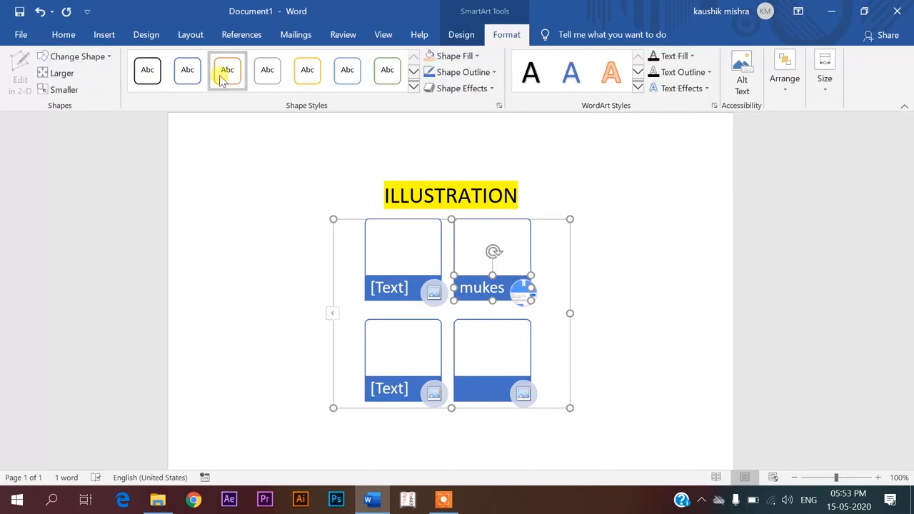
click(58, 74)
click(58, 73)
click(59, 74)
click(58, 74)
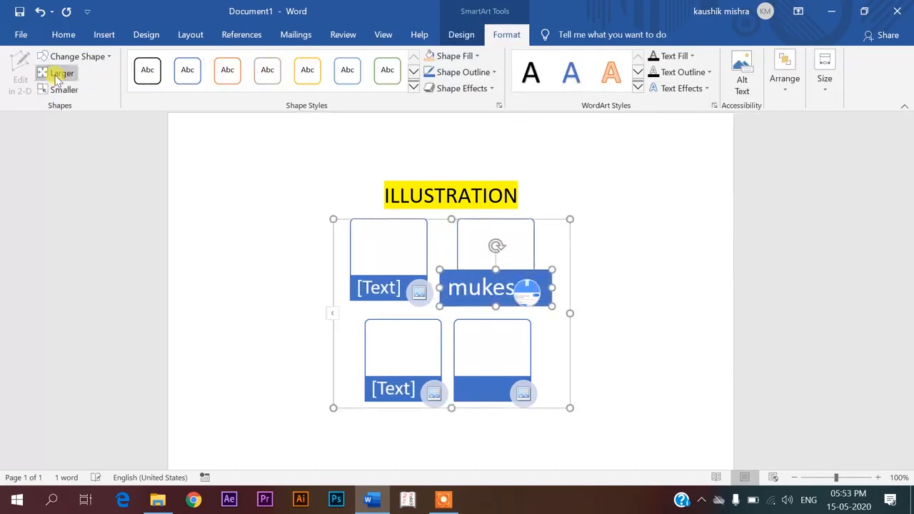
click(62, 89)
click(63, 89)
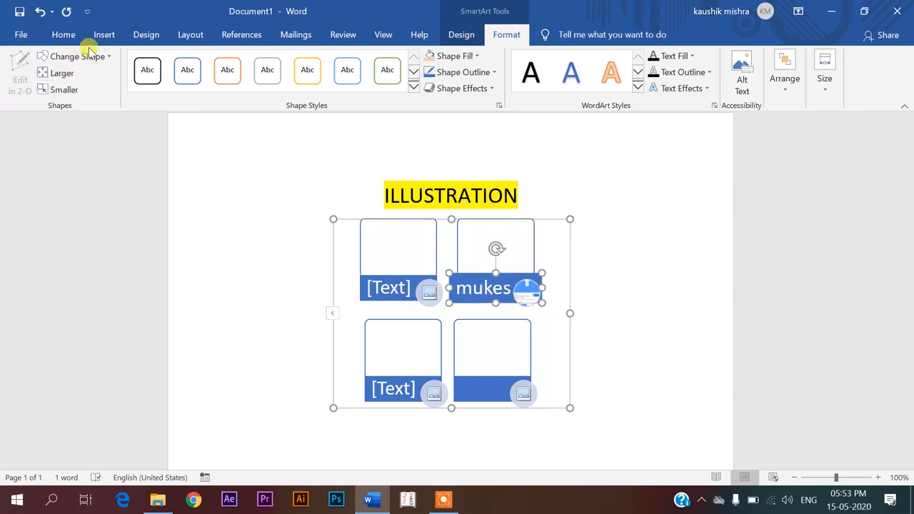
click(91, 57)
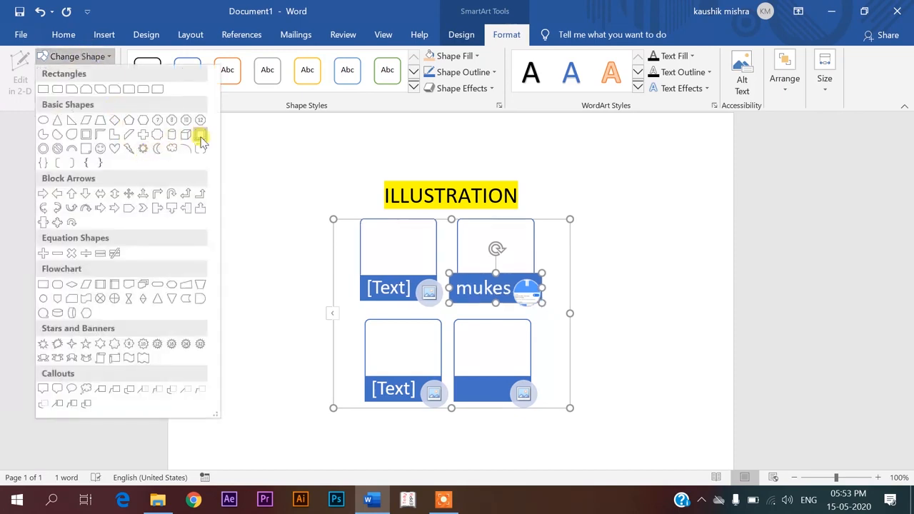
click(243, 170)
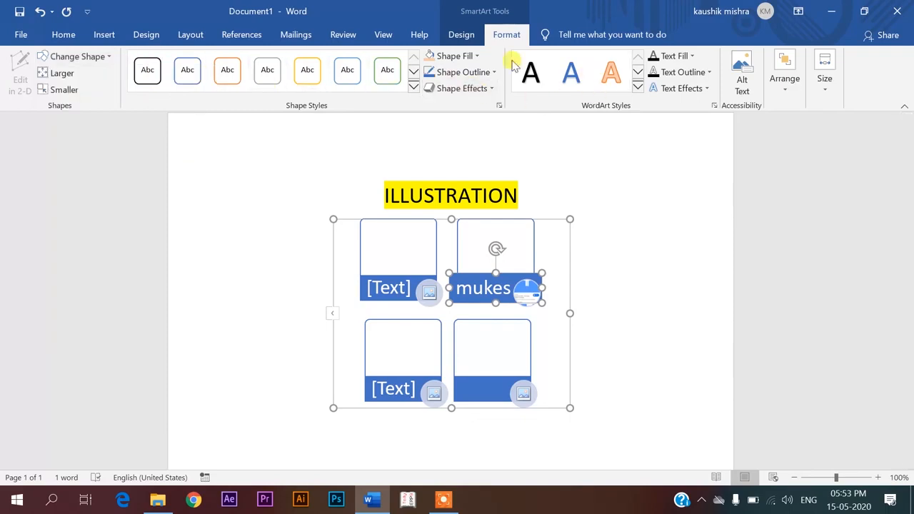
Step: Apply the first preset shape effect in the third row, an angled 3-D block, to the second box's name bar
click(485, 88)
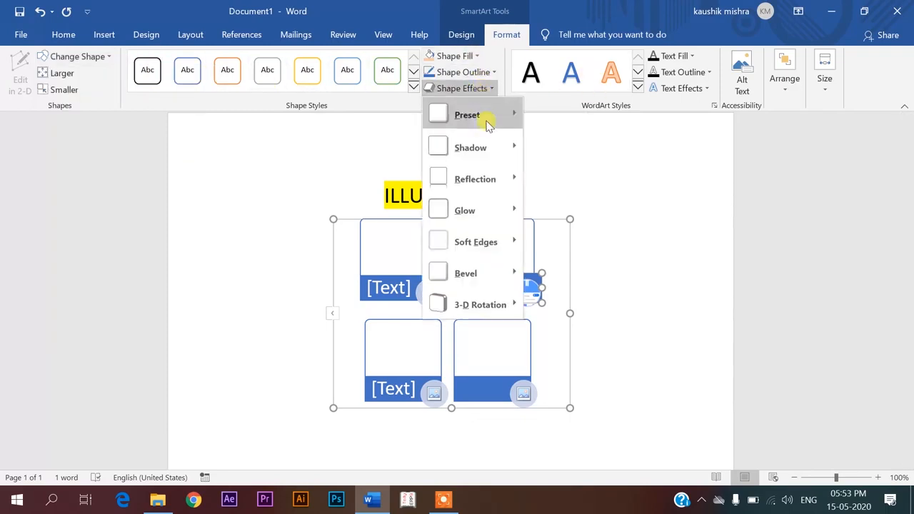
mouse_move(491, 118)
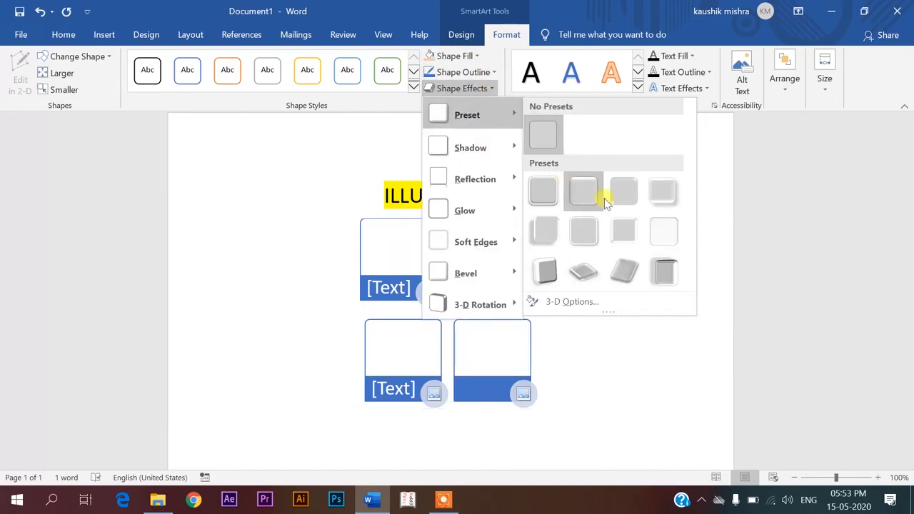
click(544, 272)
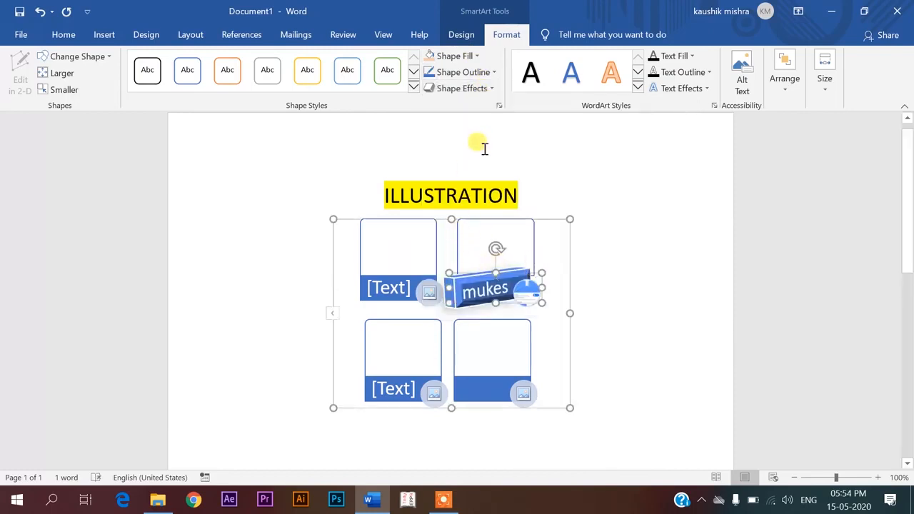
Step: Fill the second box's name bar with standard light blue and set its outline to red
click(472, 60)
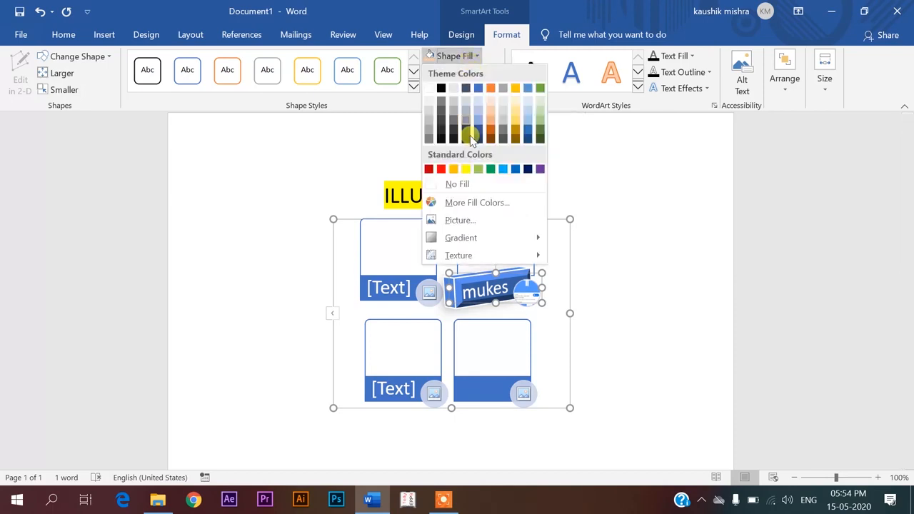
click(502, 171)
click(477, 93)
click(464, 72)
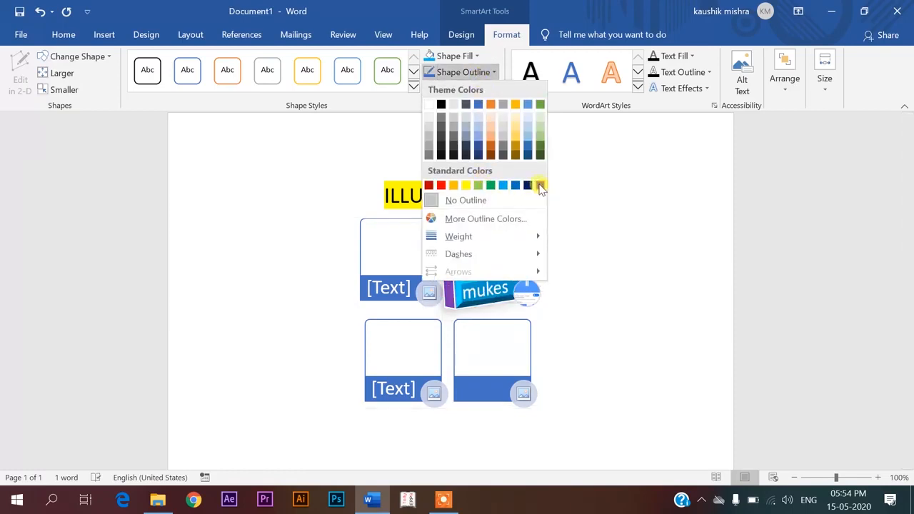
click(442, 186)
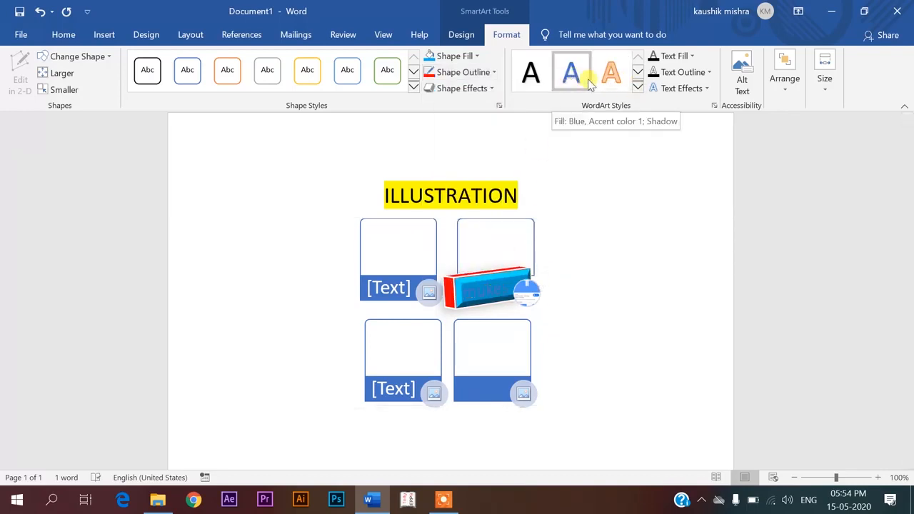
Step: Apply the orange WordArt style to the second box's name-bar text and set its text outline to standard red
click(611, 72)
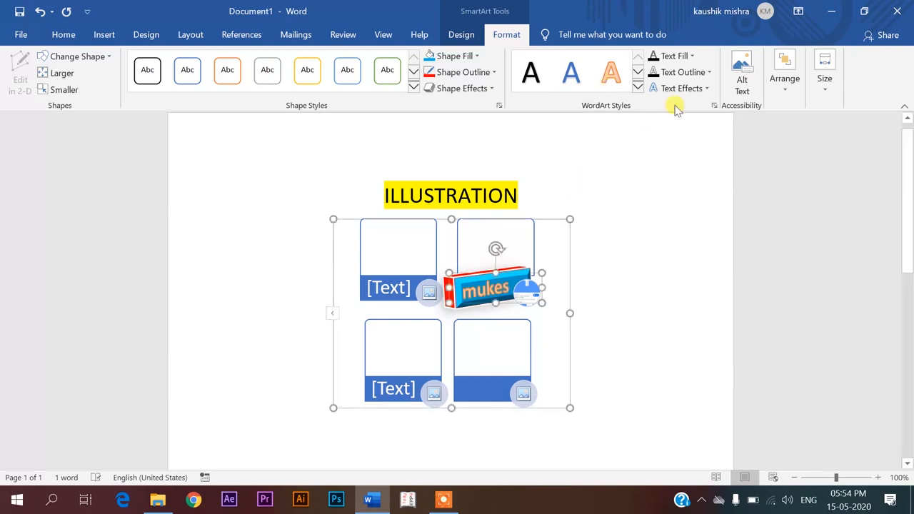
click(690, 57)
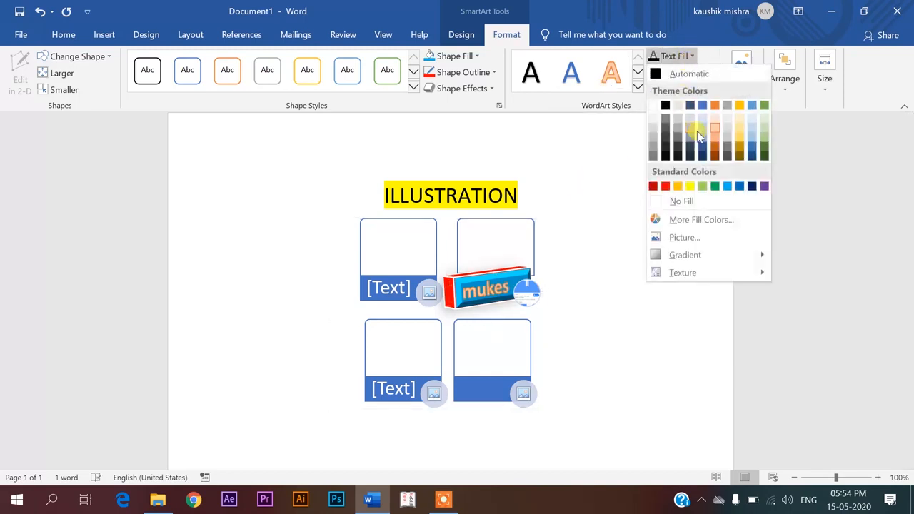
click(679, 71)
click(679, 71)
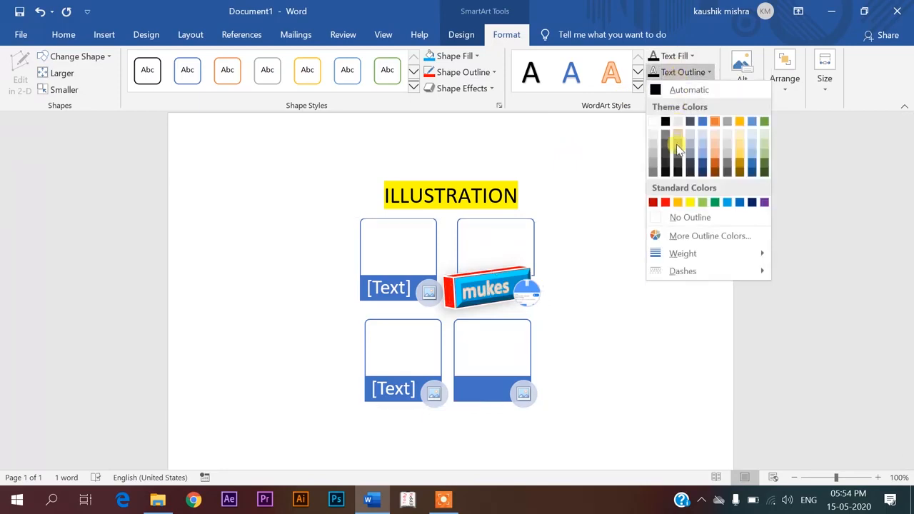
click(665, 203)
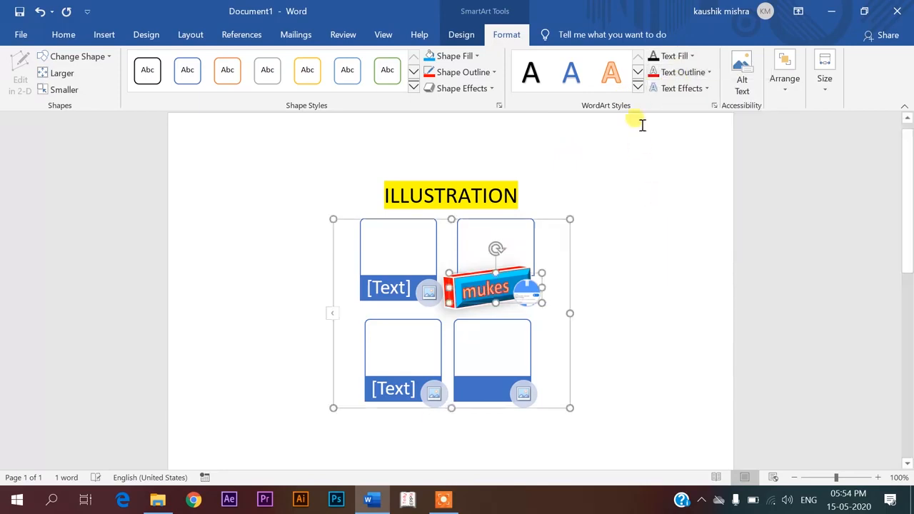
Step: Preview the shadow, reflection and glow text effects on the second box's name without applying any
click(683, 89)
mouse_move(686, 129)
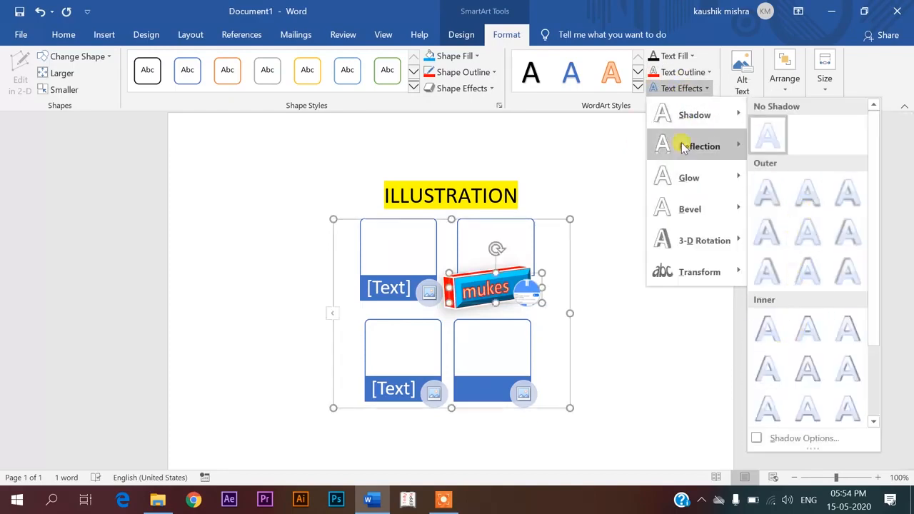
mouse_move(676, 146)
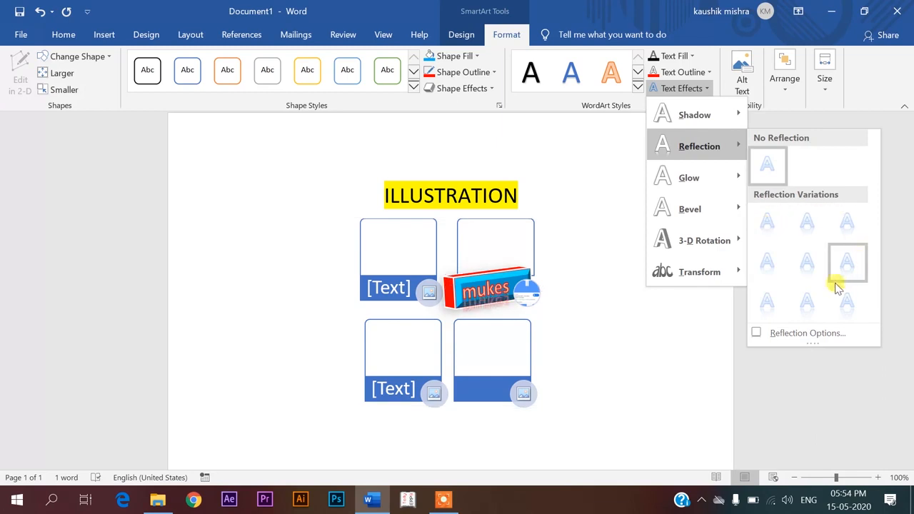
mouse_move(686, 178)
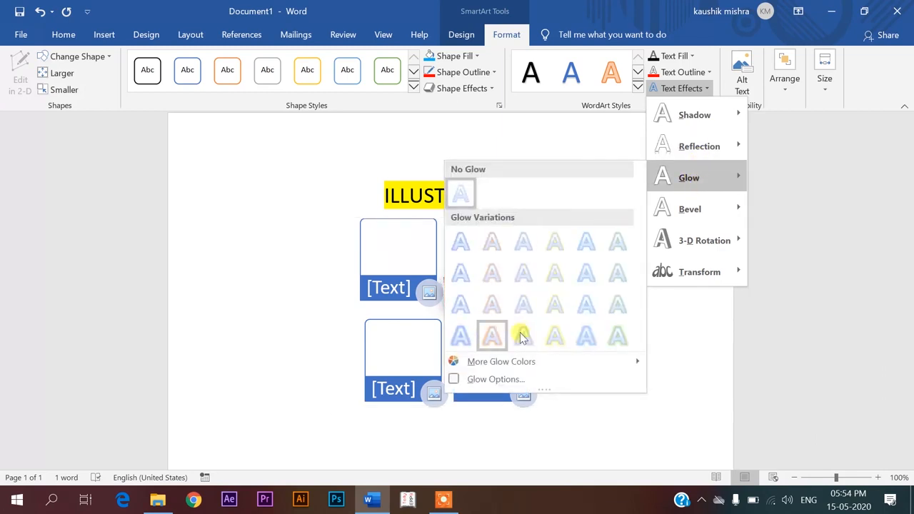
click(683, 325)
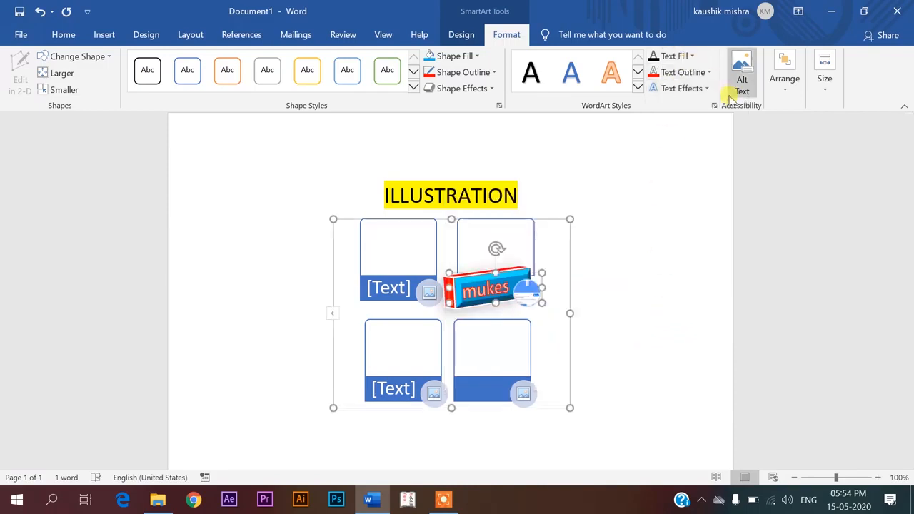
Step: Examine the arrangement, alignment, rotation and size options available for the second box's name bar
click(799, 88)
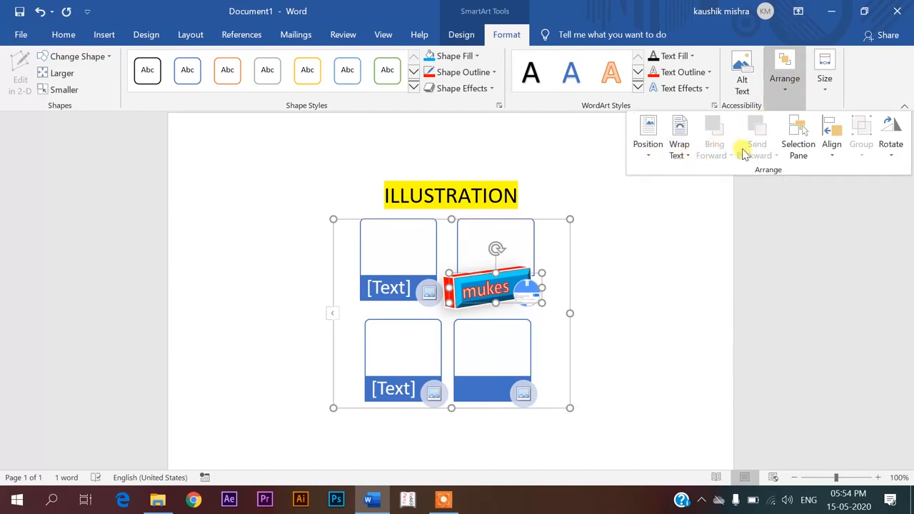
click(832, 150)
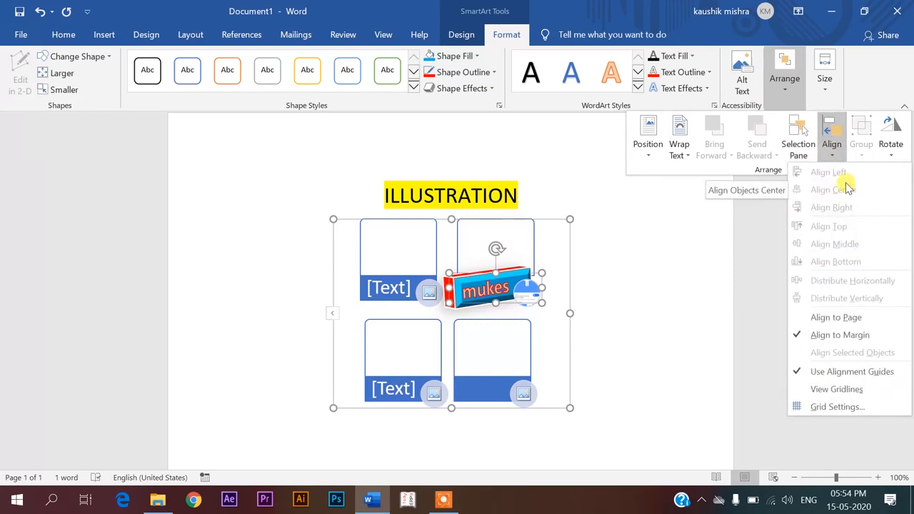
click(649, 208)
click(782, 83)
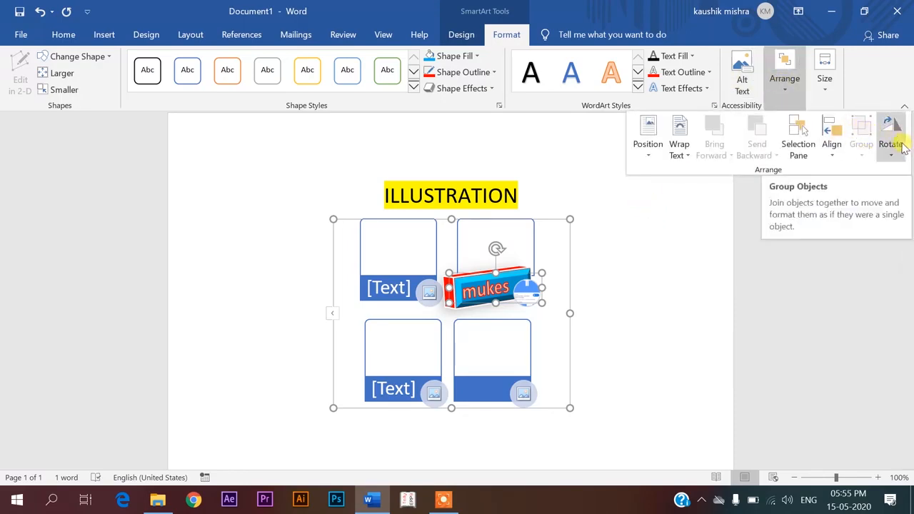
click(891, 147)
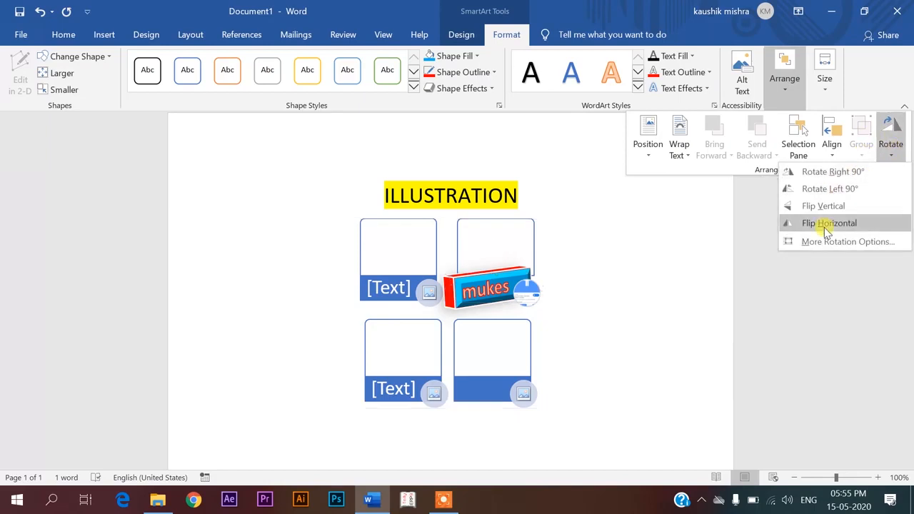
click(579, 252)
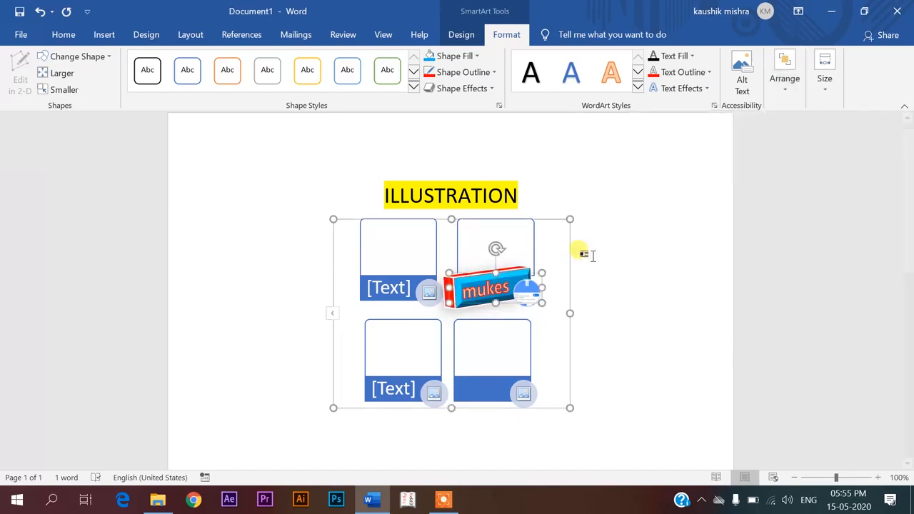
click(825, 79)
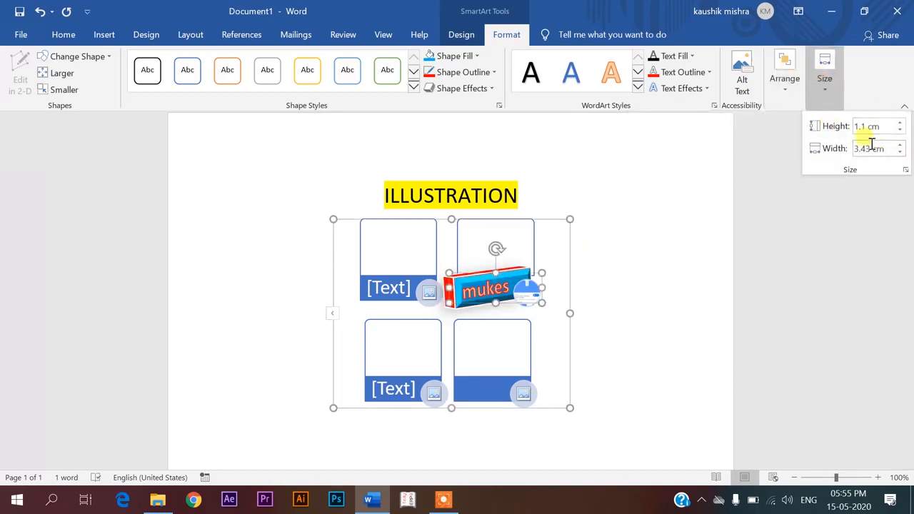
click(707, 172)
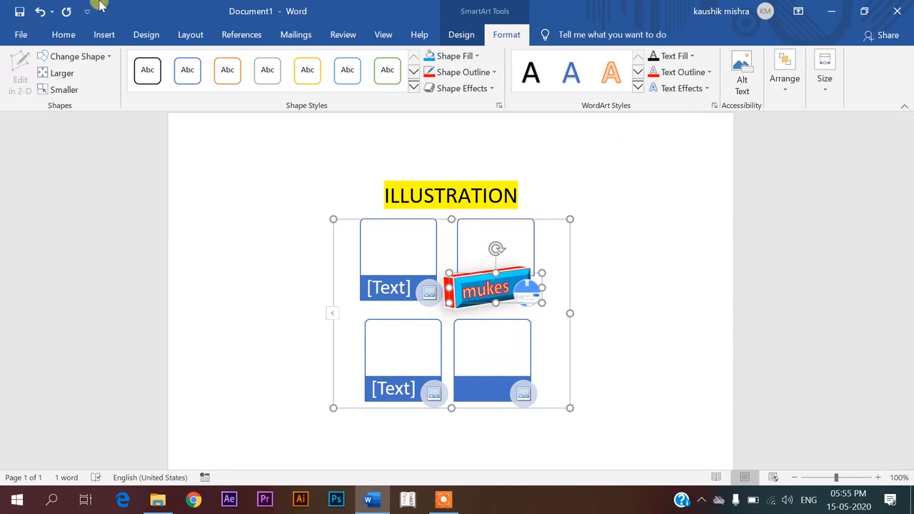
Step: Insert a Clustered Column chart below the ILLUSTRATION heading and shift its plot area slightly up and left
click(104, 35)
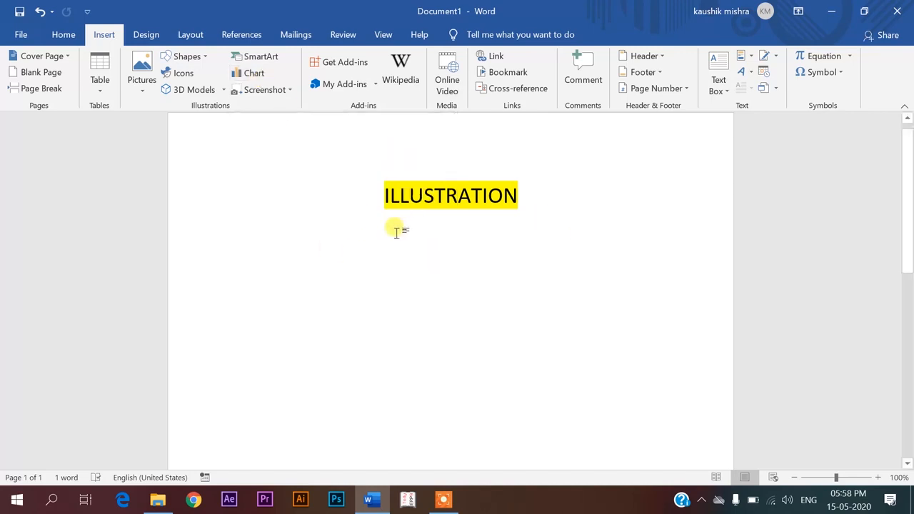
key(Return)
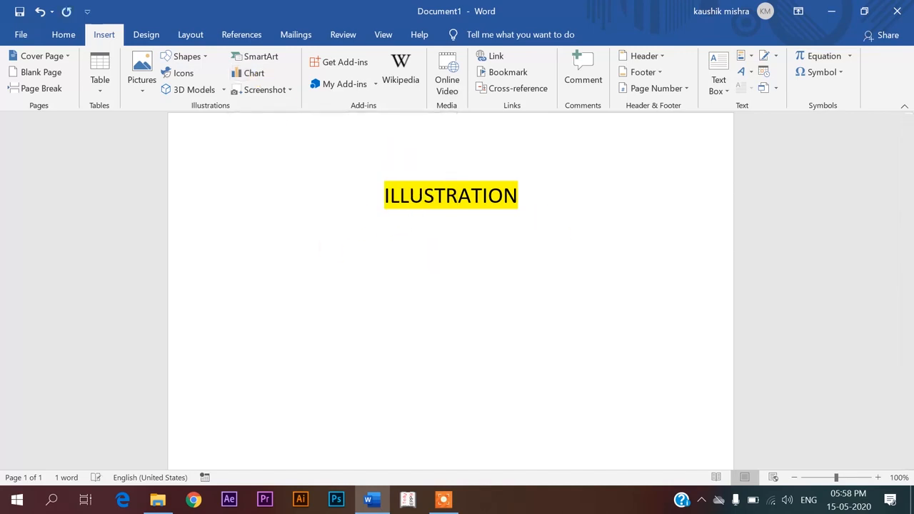
click(254, 74)
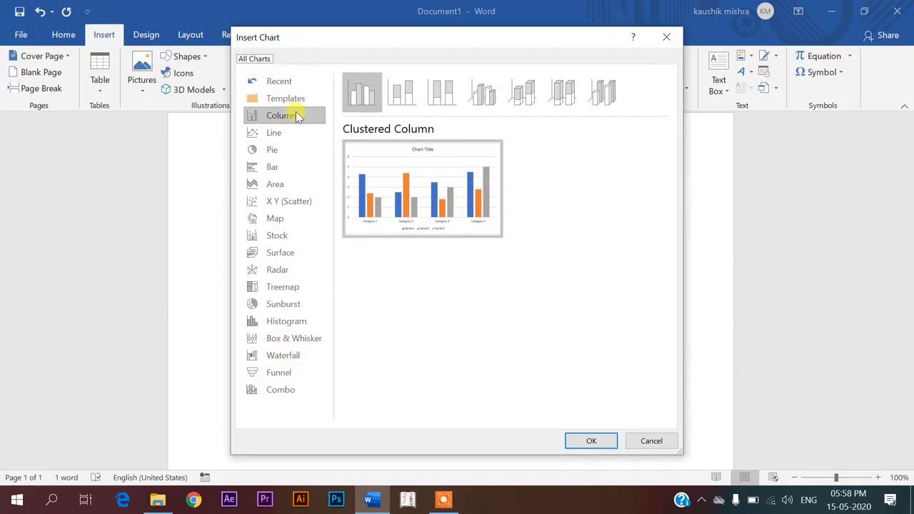
click(590, 442)
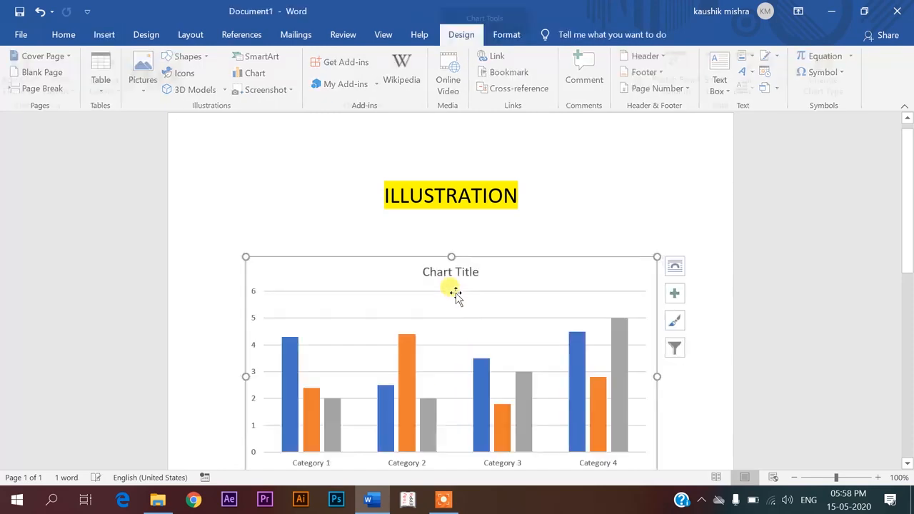
drag(454, 292, 413, 283)
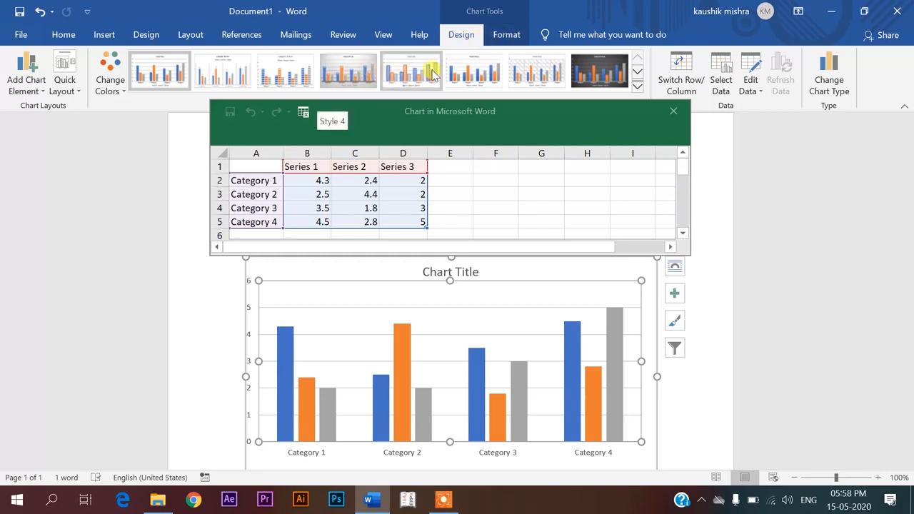
Step: Apply the eighth chart style, with a dark background, and recolor the series with the third Colorful palette
click(602, 72)
click(637, 88)
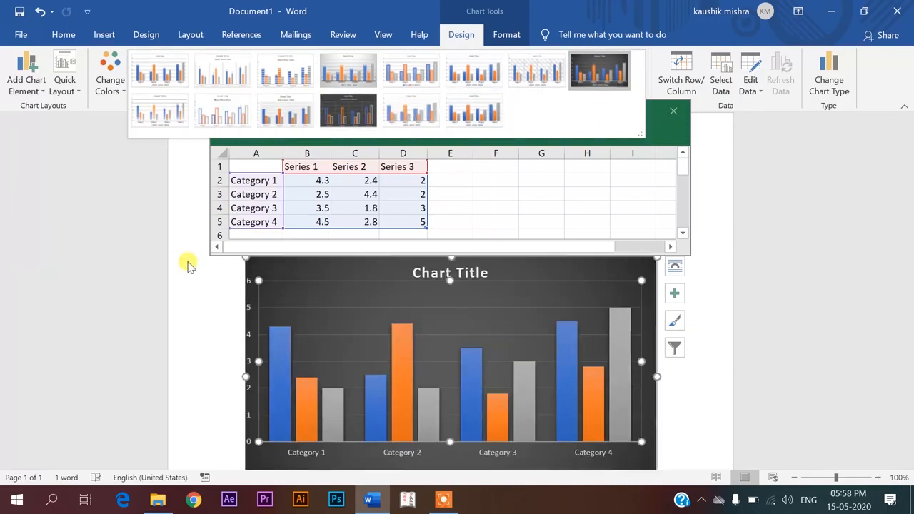
click(180, 258)
click(112, 80)
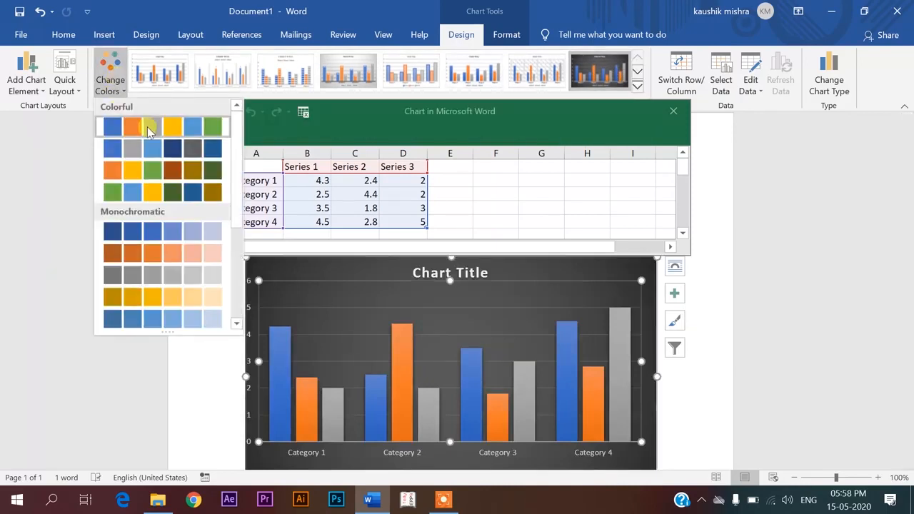
click(148, 176)
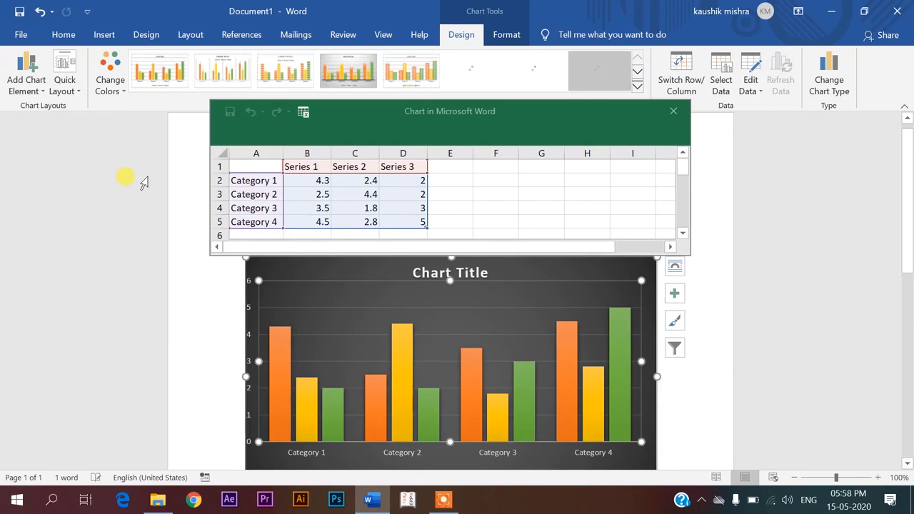
Step: Preview the quick layouts and the chart elements, including axes, axis titles, data labels, data table, error bars and gridlines
click(64, 78)
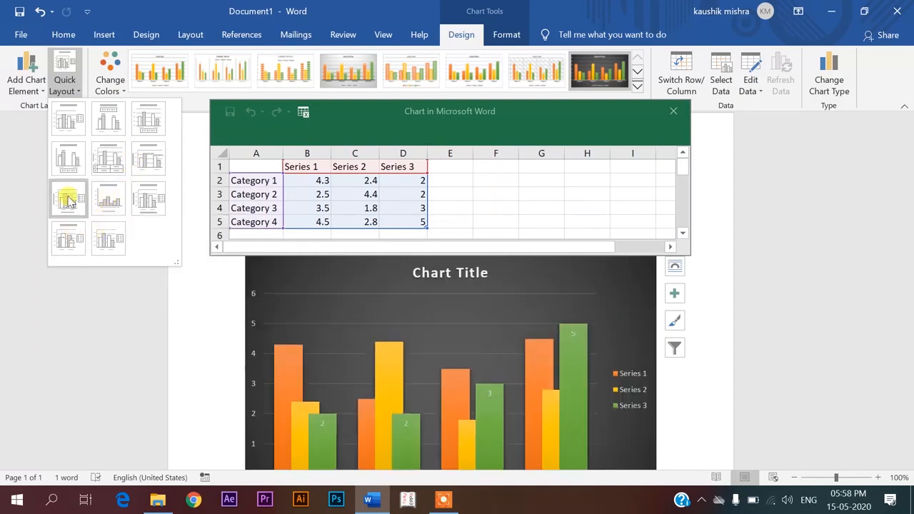
click(180, 316)
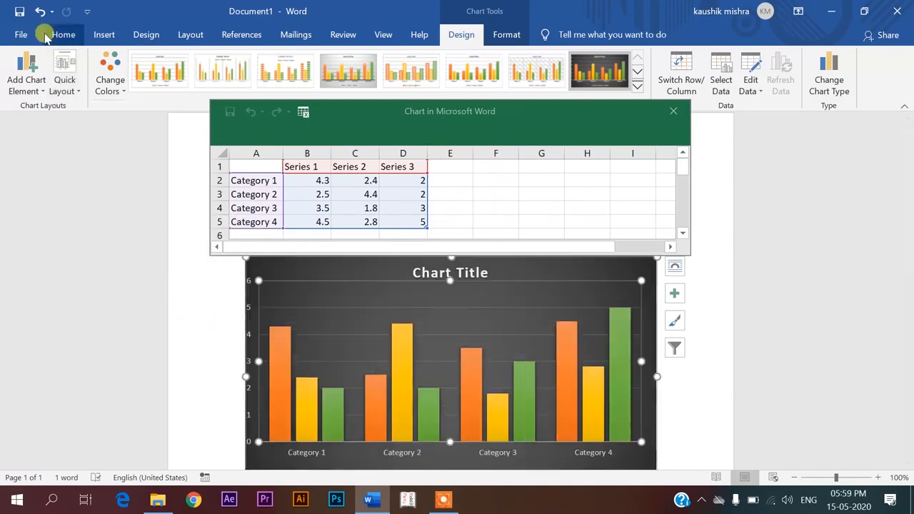
click(39, 85)
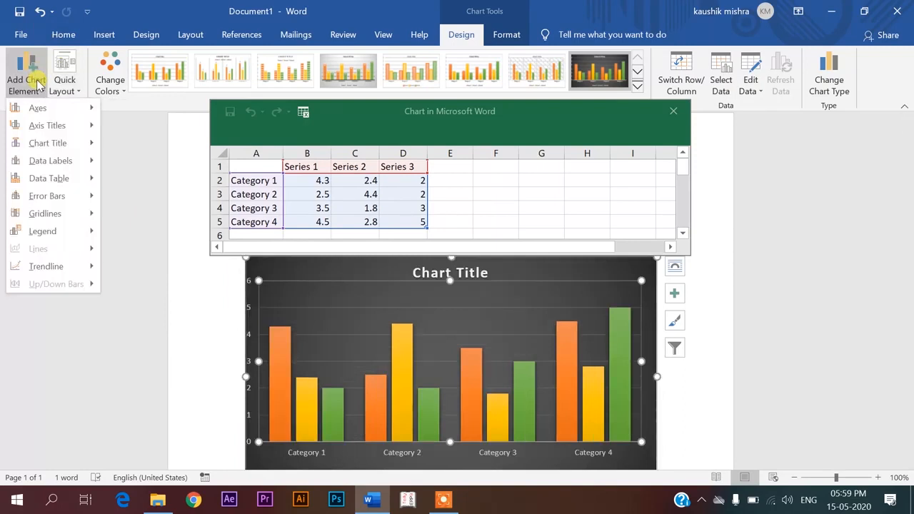
mouse_move(58, 109)
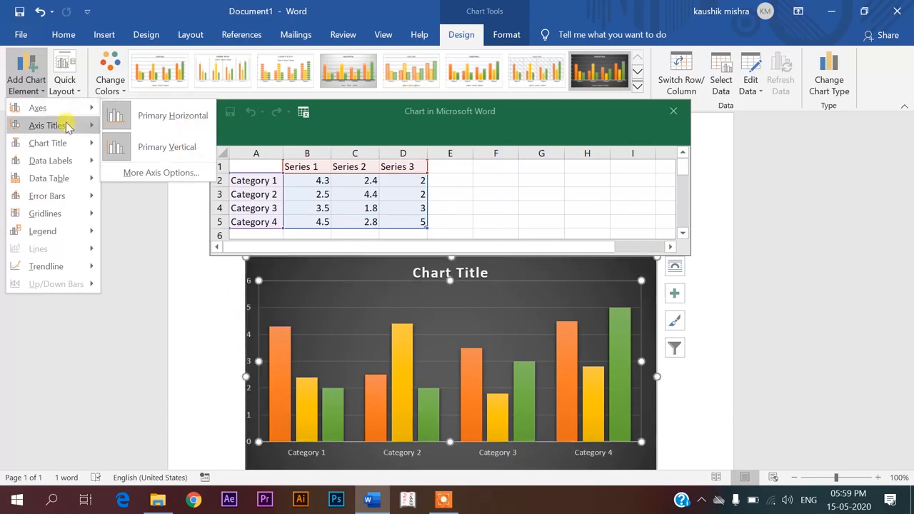
mouse_move(67, 125)
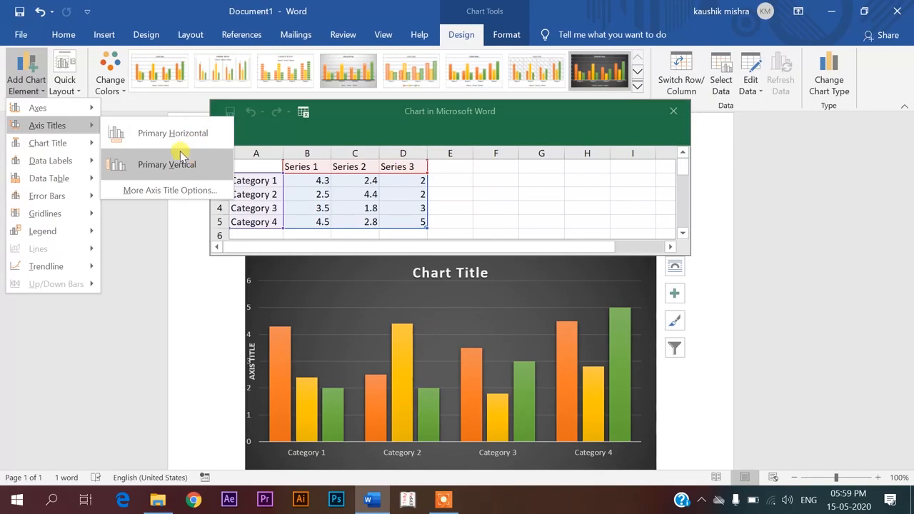
mouse_move(95, 148)
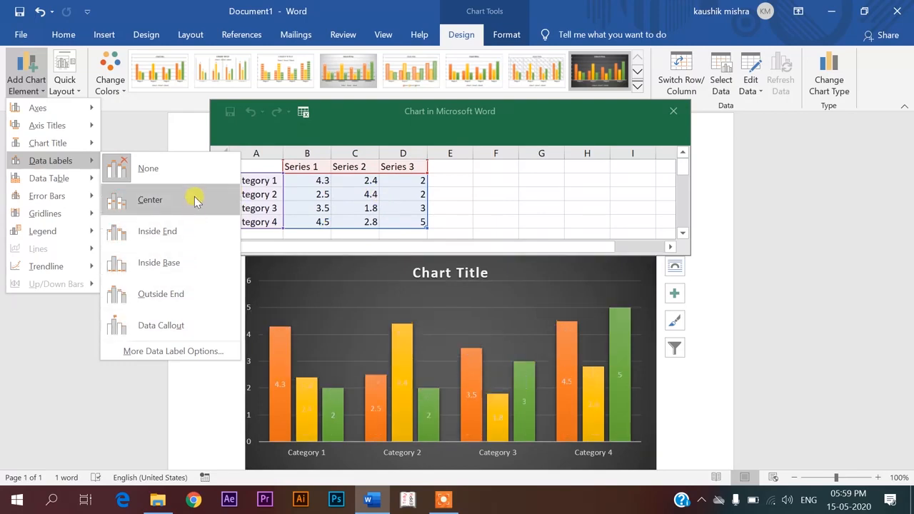
click(192, 325)
mouse_move(63, 180)
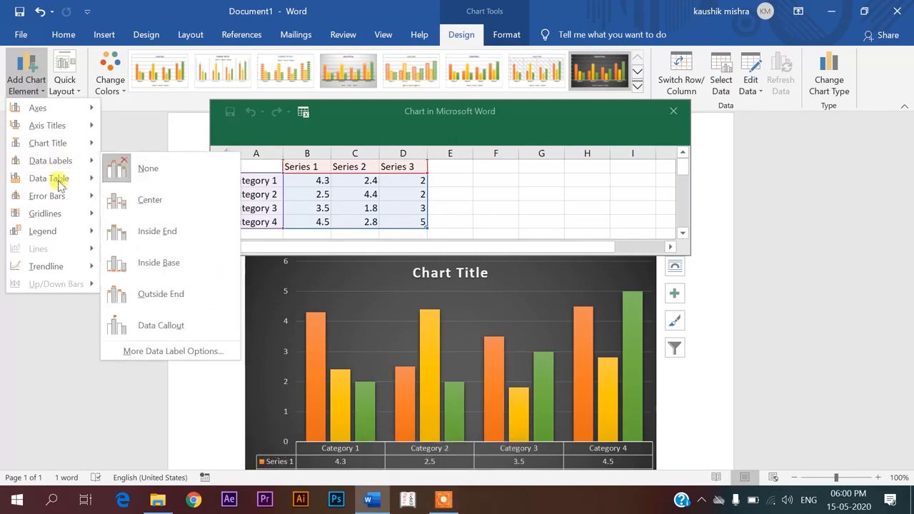
mouse_move(61, 200)
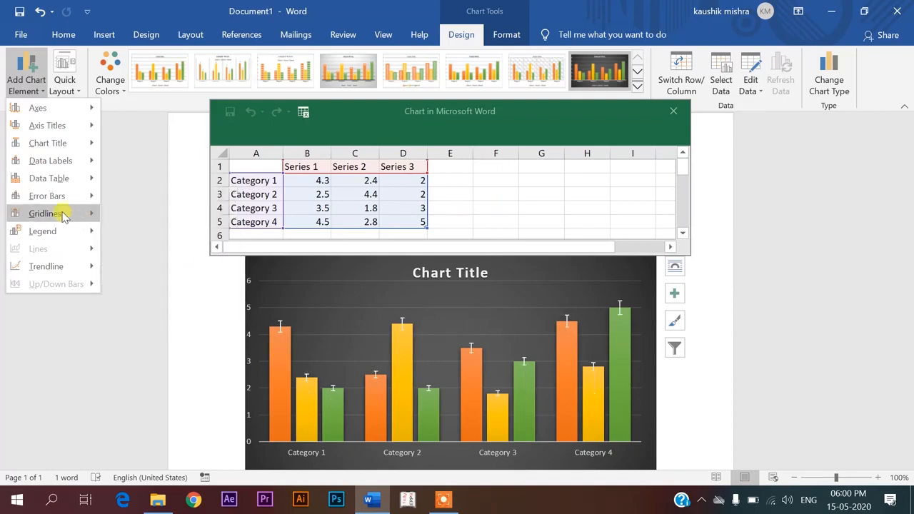
mouse_move(83, 220)
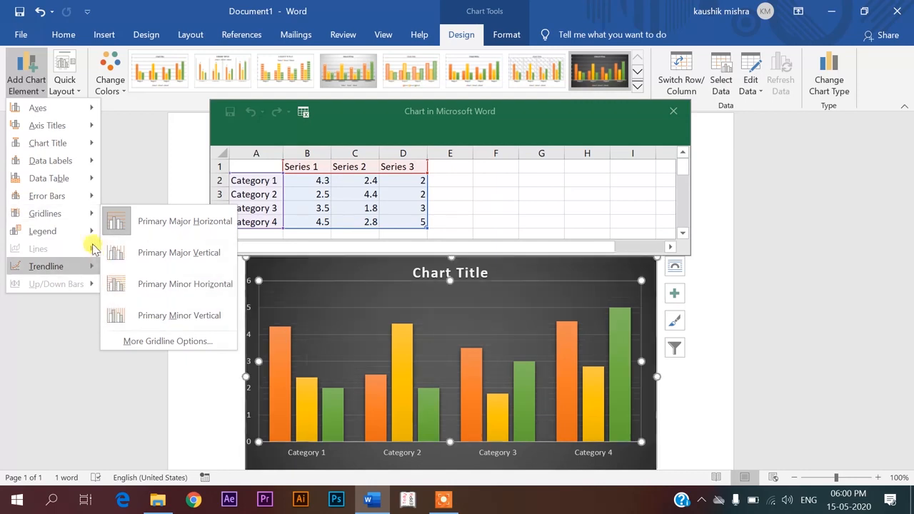
Step: Add an Exponential trendline based on Series 1 to the column chart
mouse_move(87, 236)
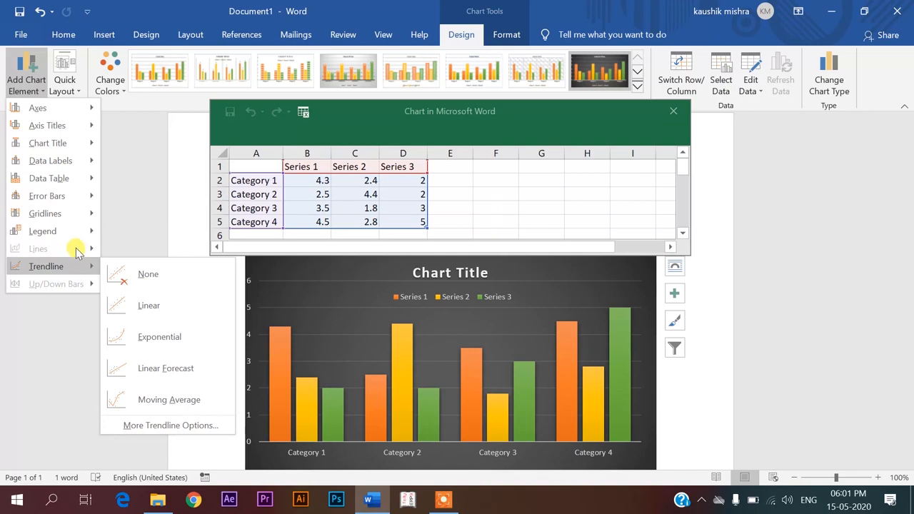
click(189, 344)
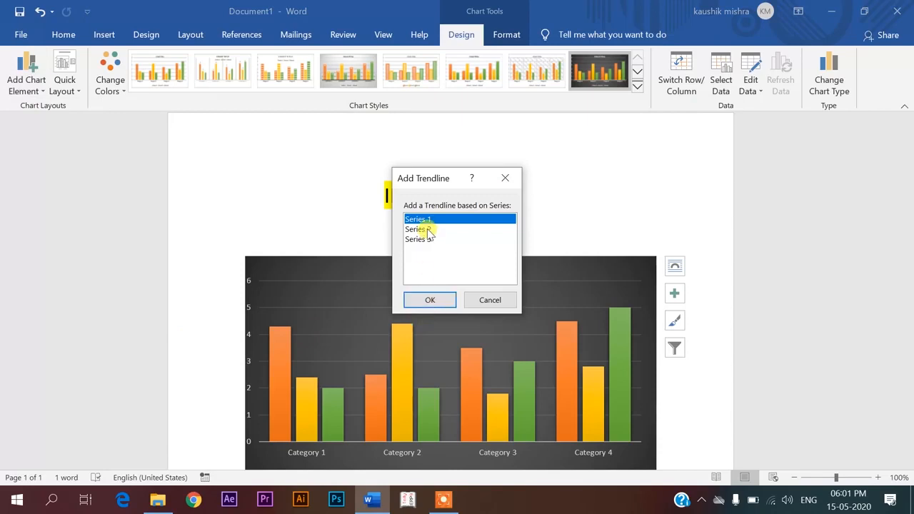
click(430, 300)
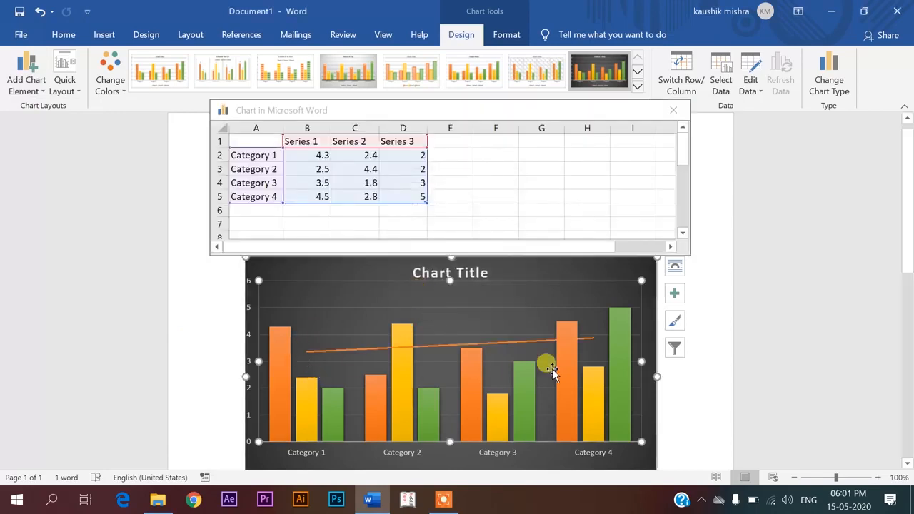
mouse_move(618, 347)
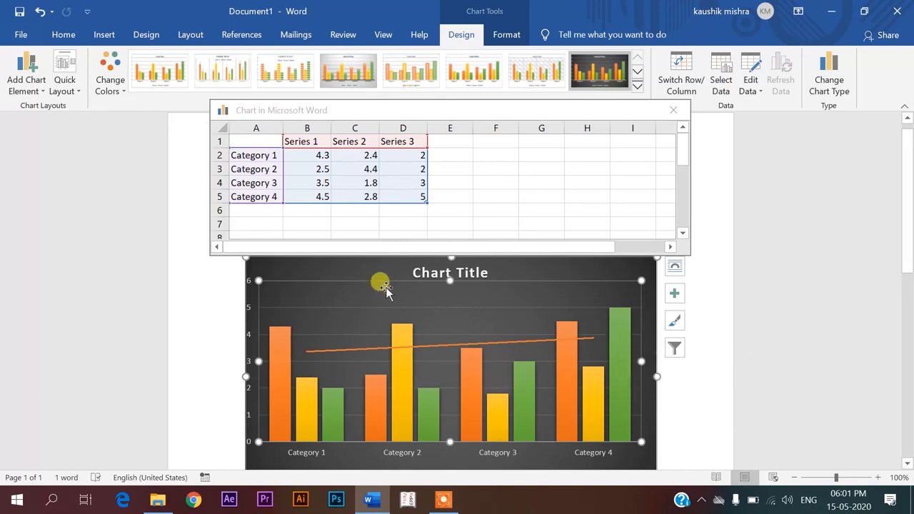
click(25, 80)
mouse_move(52, 125)
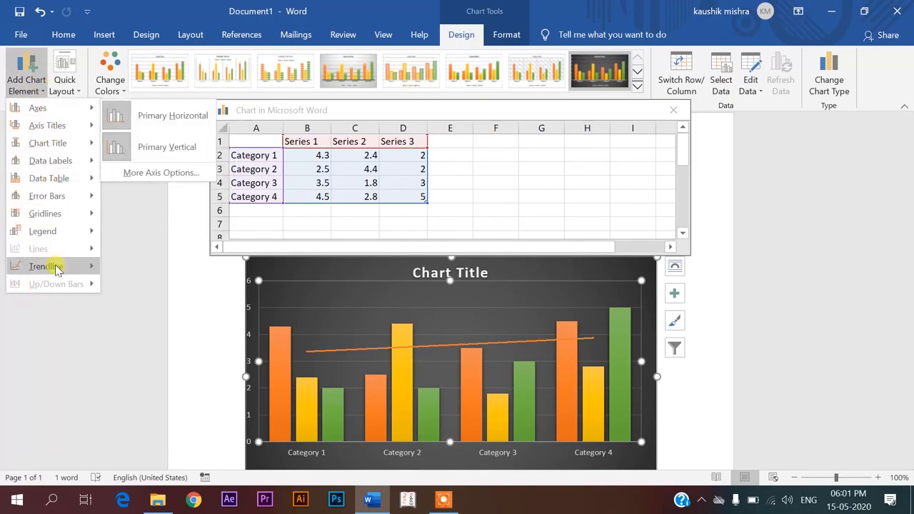
mouse_move(71, 196)
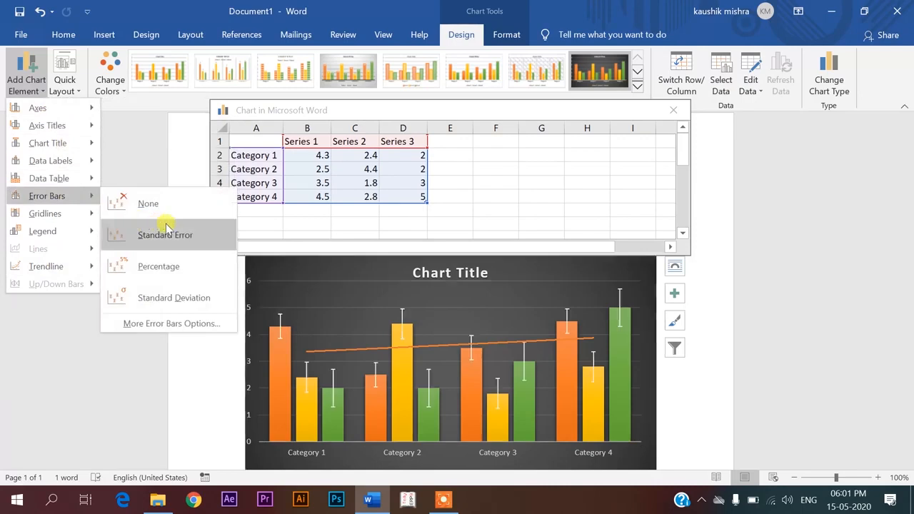
click(166, 165)
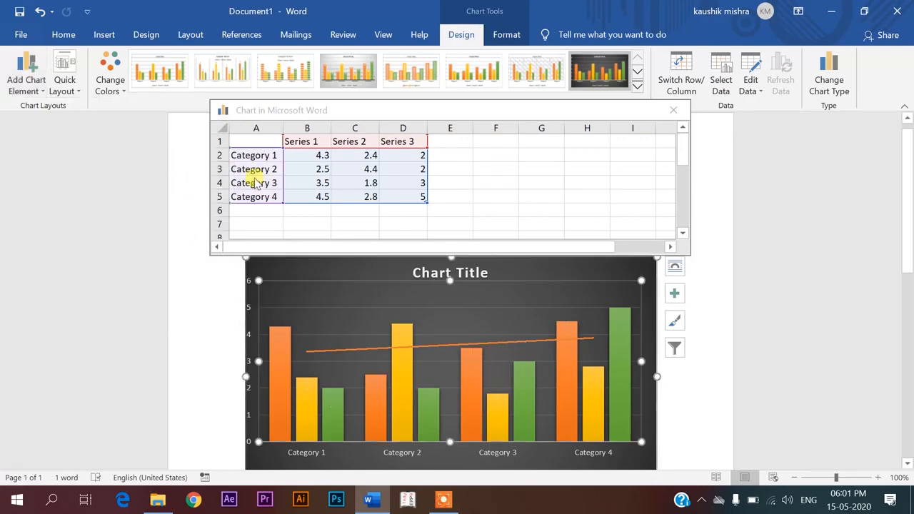
Step: Try clearing all series and category data from the chart's datasheet, undo the deletion, and close the datasheet
click(504, 35)
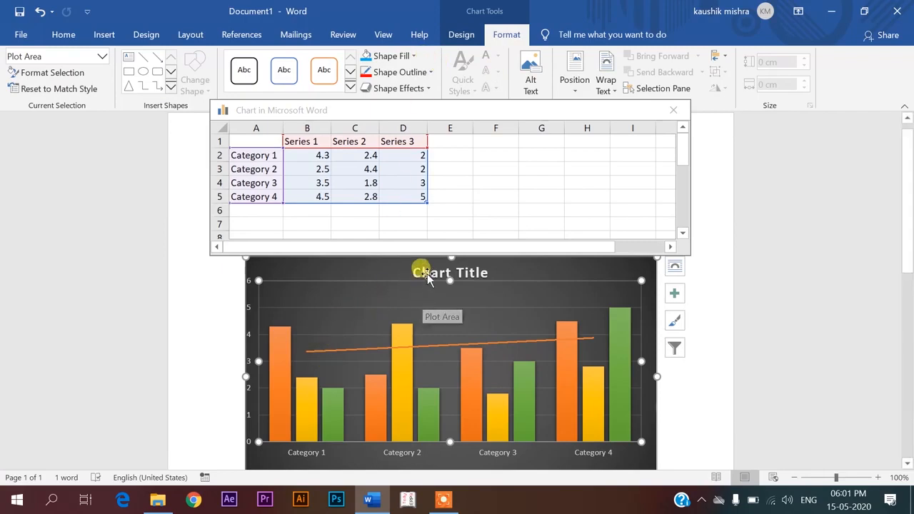
click(416, 273)
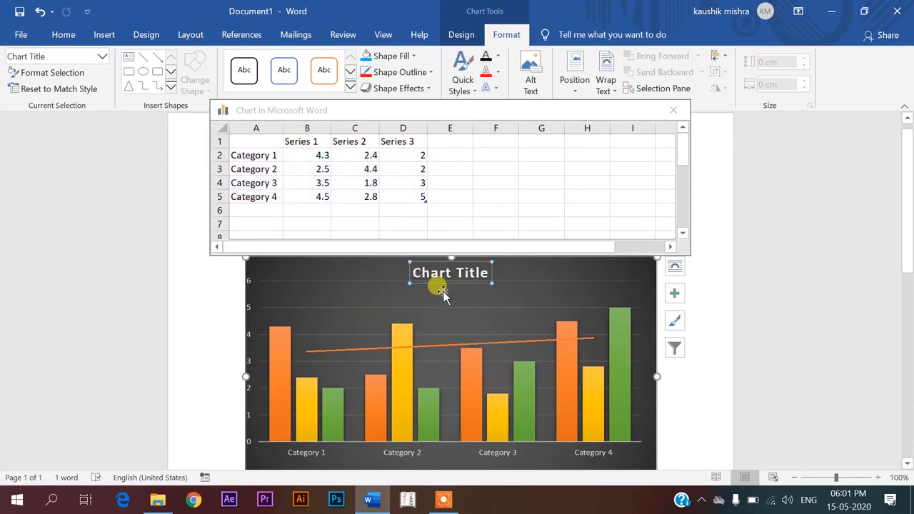
click(250, 140)
key(ctrl+a)
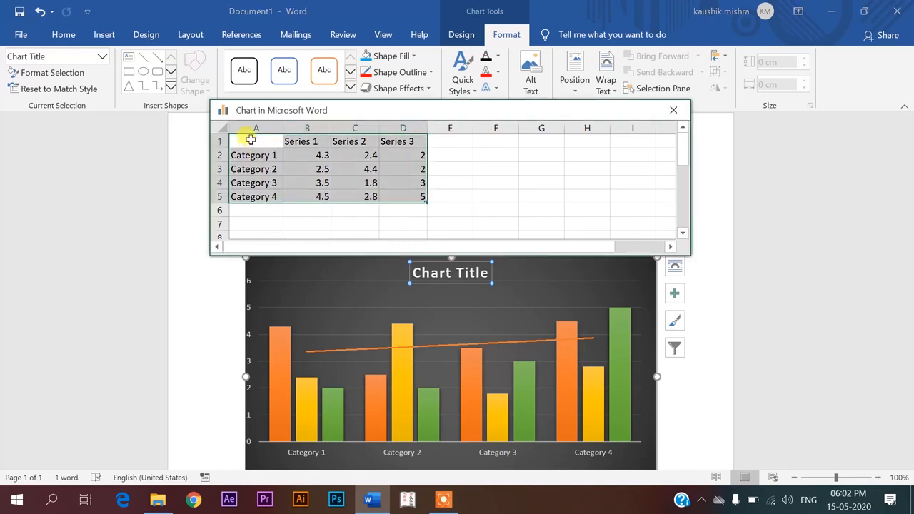
key(Delete)
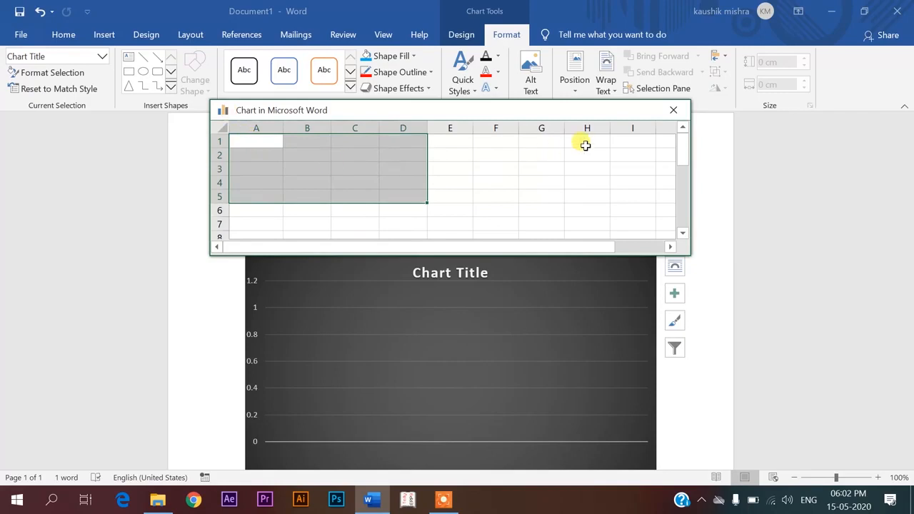
key(ctrl+z)
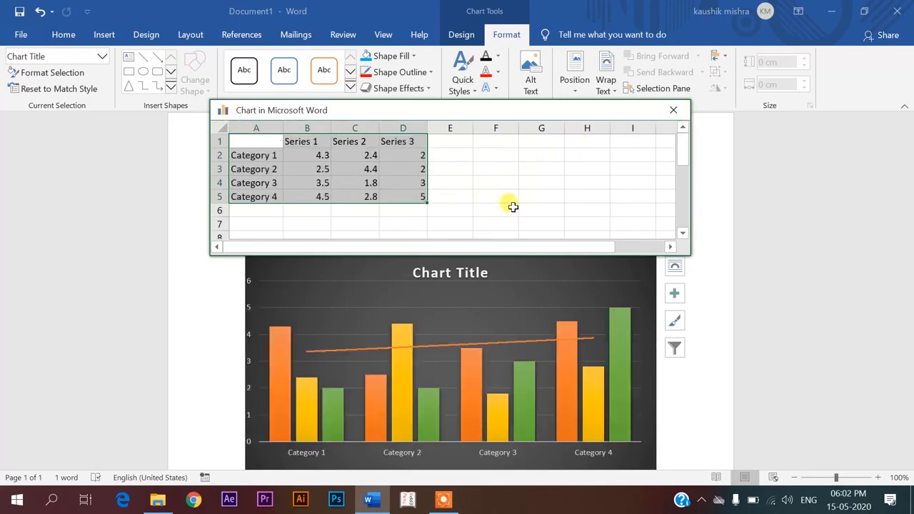
click(671, 113)
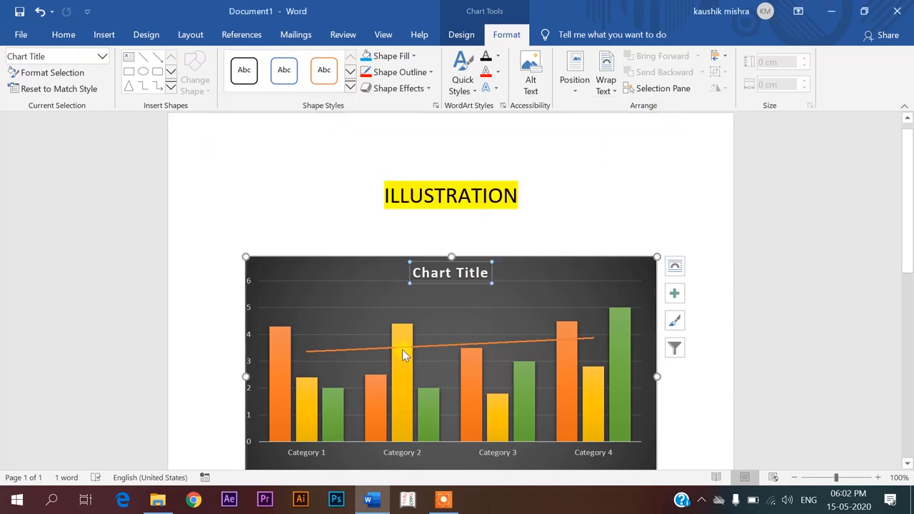
Step: Reopen the chart's datasheet for editing, open the same data in Excel, and close the Excel window
click(458, 35)
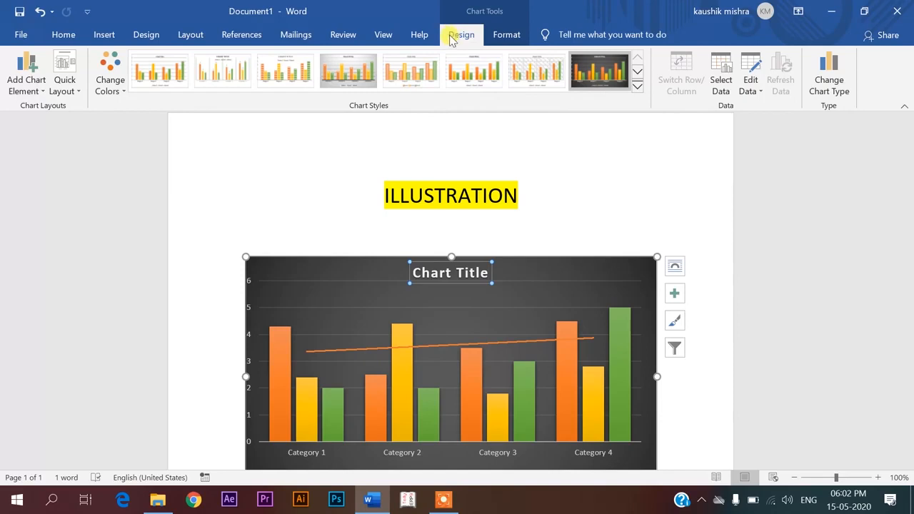
click(749, 83)
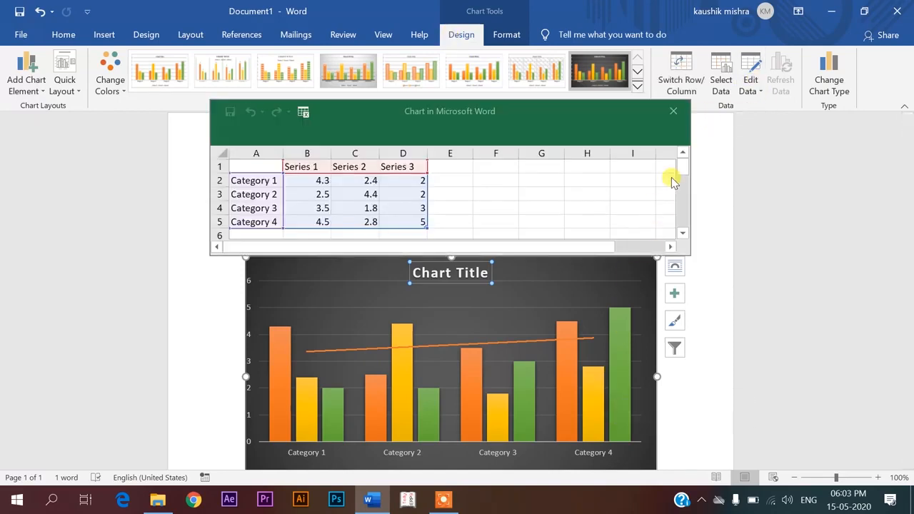
click(751, 89)
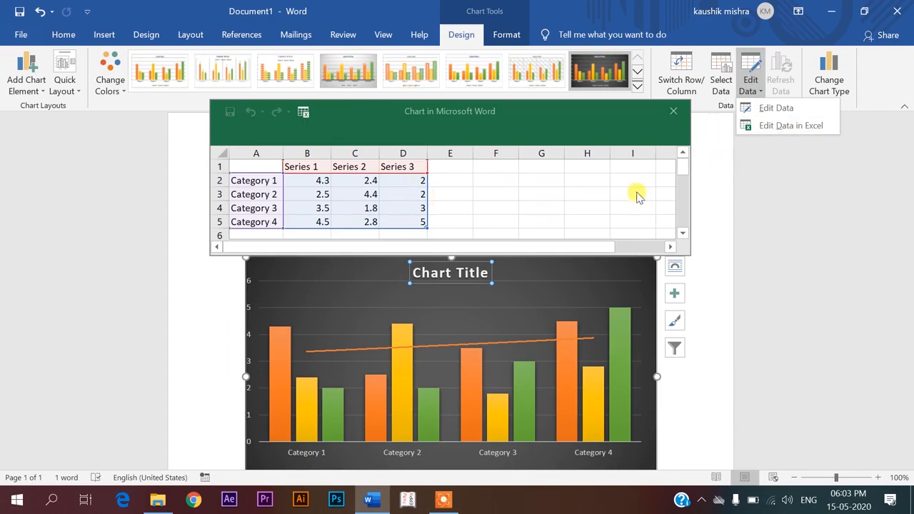
click(750, 126)
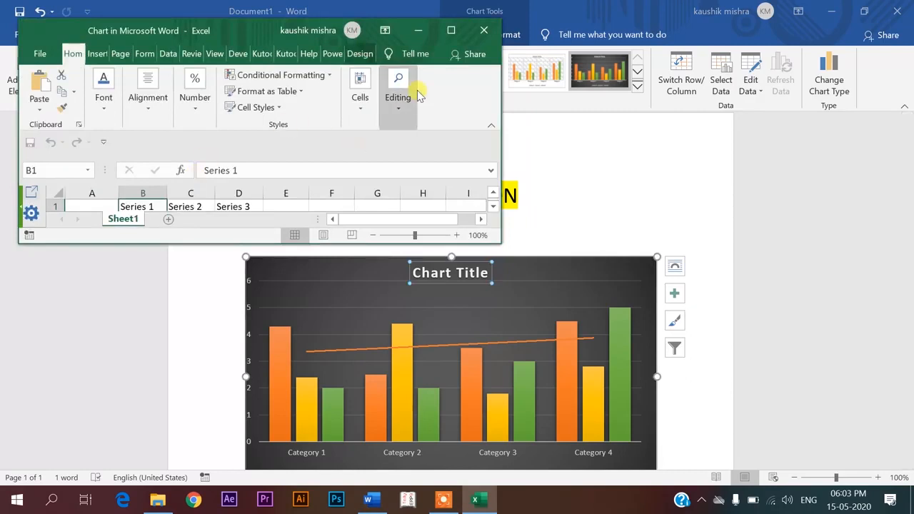
click(485, 31)
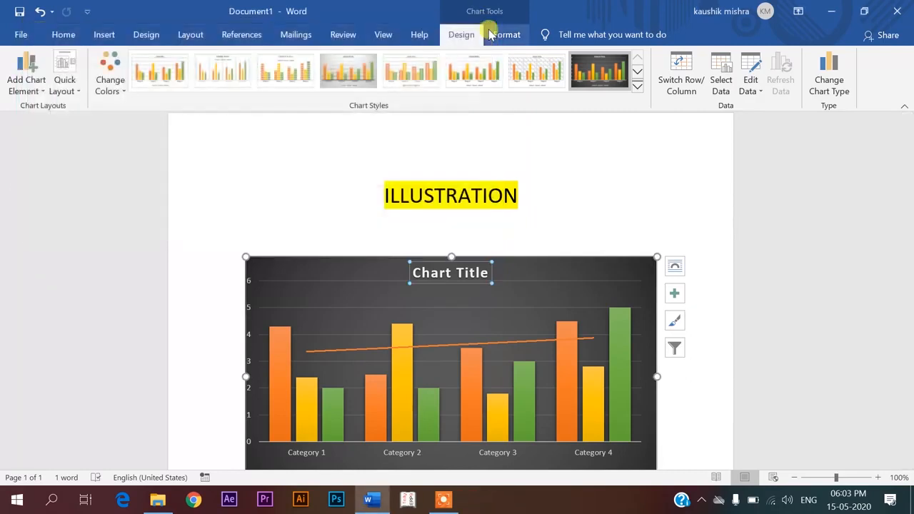